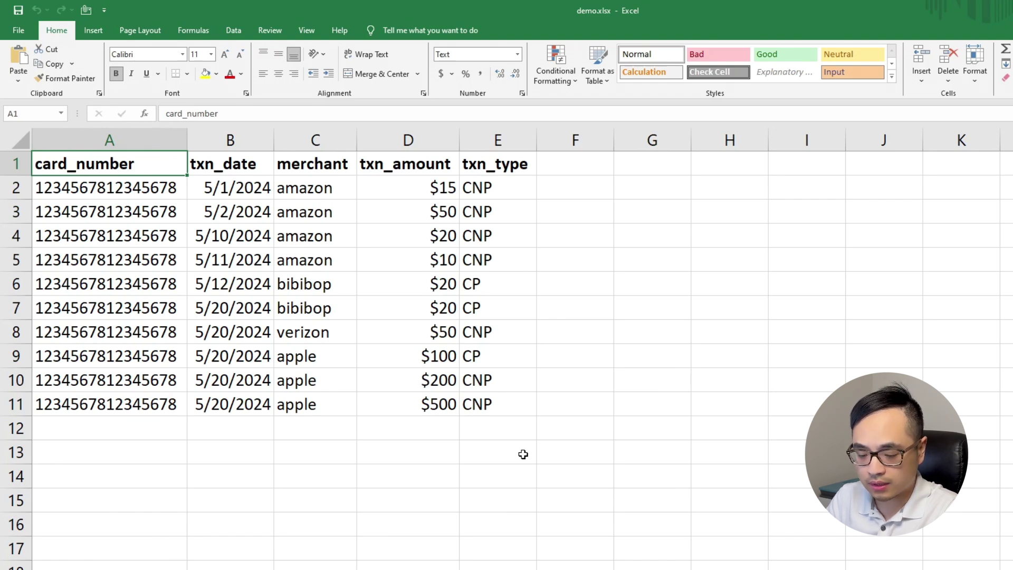
Step: Jump to the last card_number entry and back to A1, and to the last used cell E11 and back to A1
key(ctrl+Down)
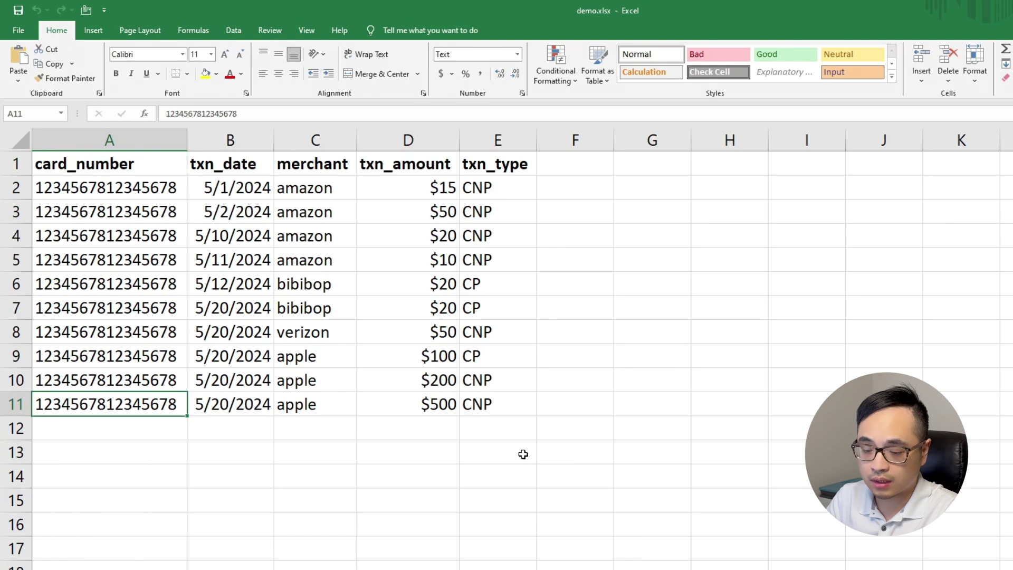
key(ctrl+Up)
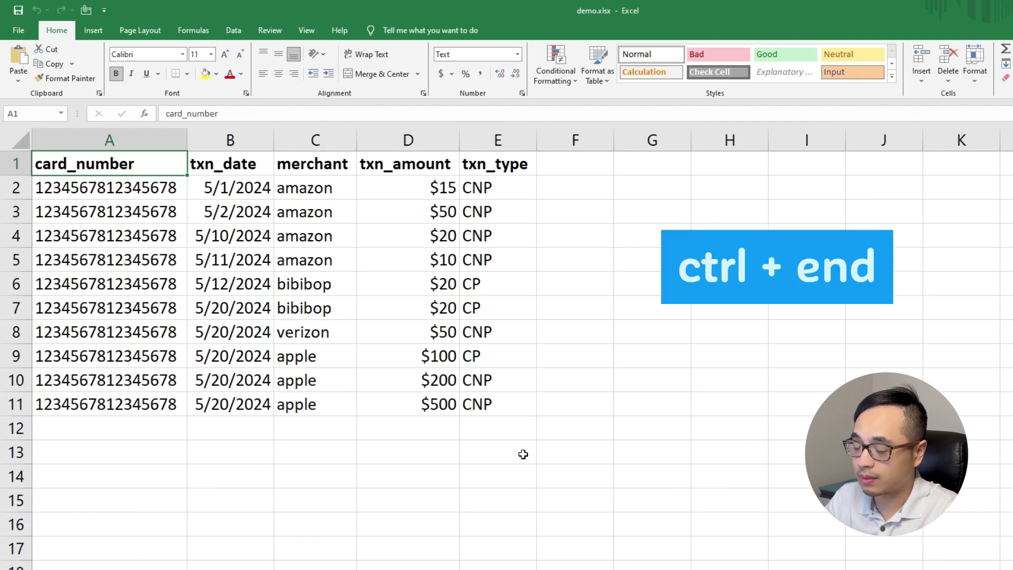
key(ctrl+End)
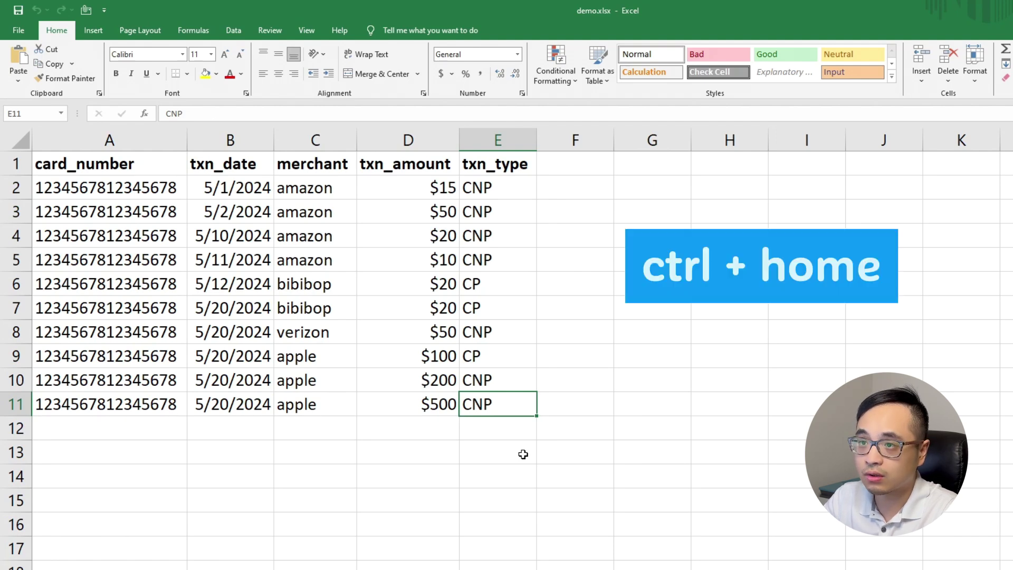
key(ctrl+Home)
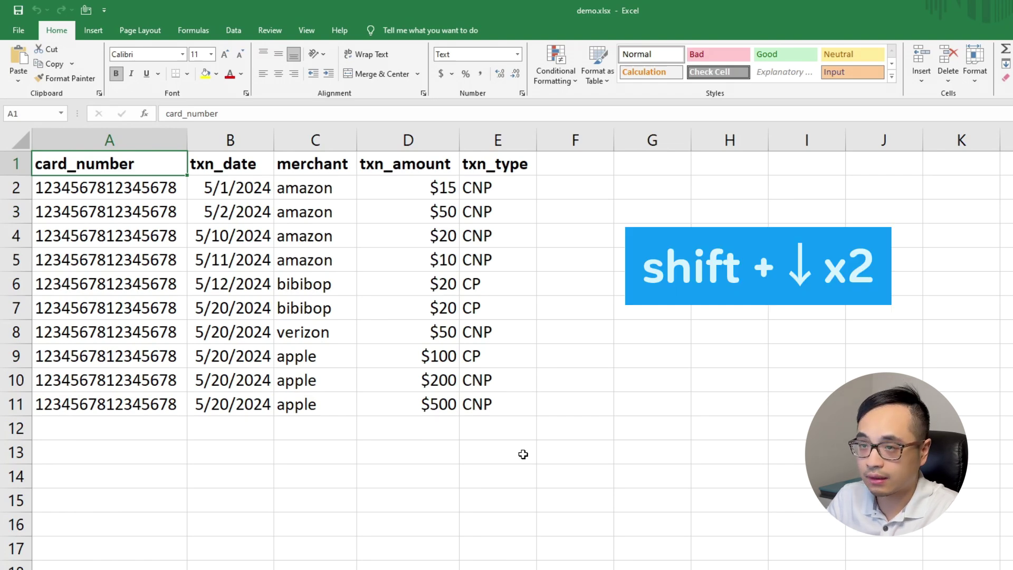
Step: Select cells A1:A3 and extend the selection by two columns to cover A1:C3
key(shift+Down)
key(shift+Down)
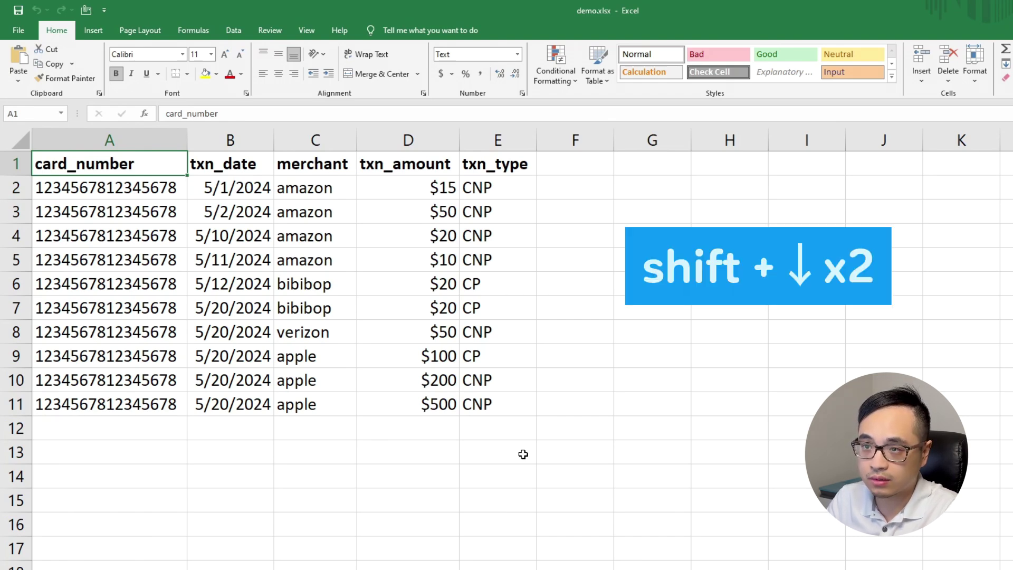
key(shift+Down)
key(shift+Down)
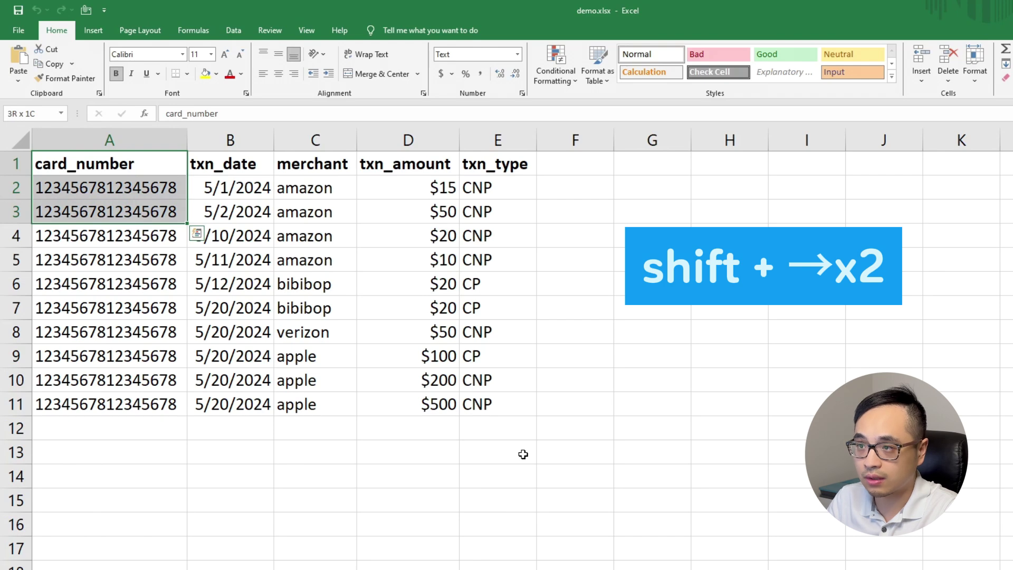
key(shift+Right)
key(shift+Right)
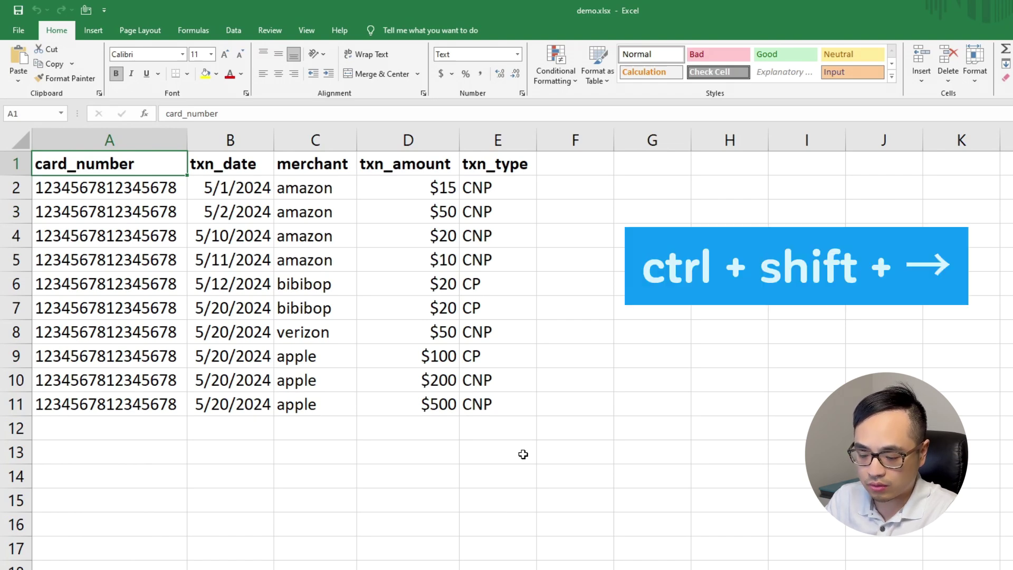
Step: Select the header range A1:E1 and the card_number range A1:A11 one after the other, shrinking each selection back to A1
key(ctrl+shift+Right)
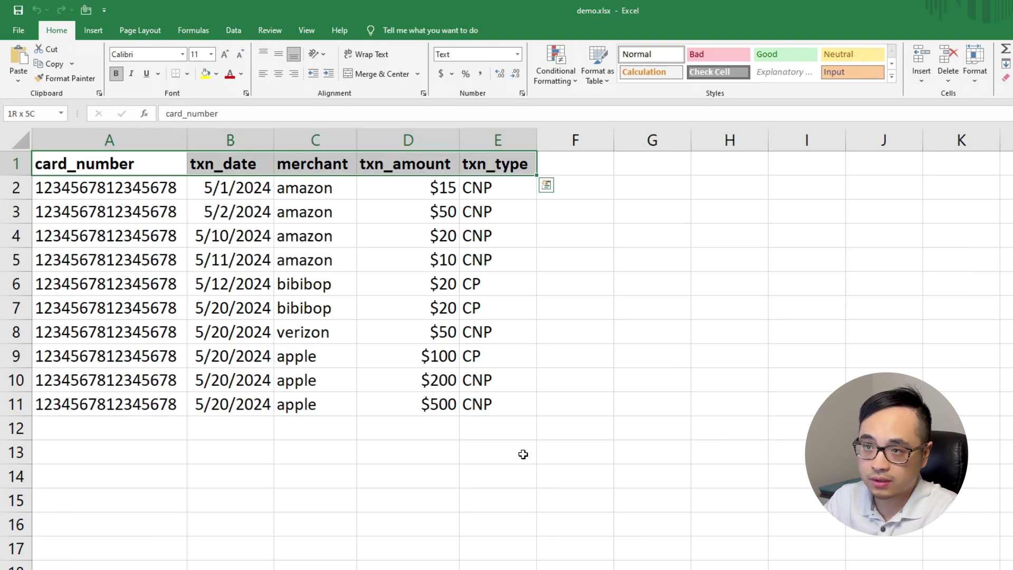
key(ctrl+shift+Left)
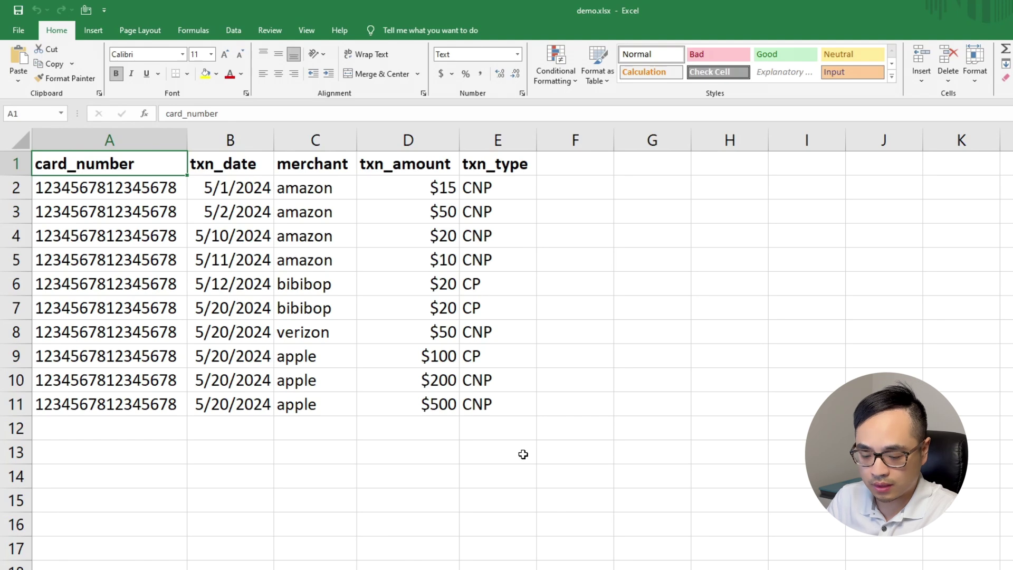
key(ctrl+shift+Down)
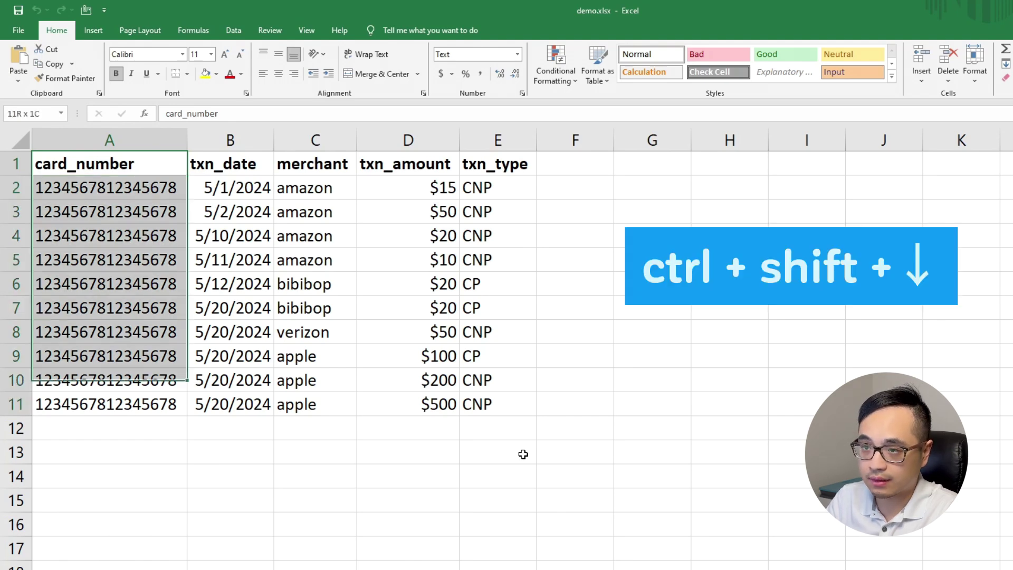
key(ctrl+shift+Up)
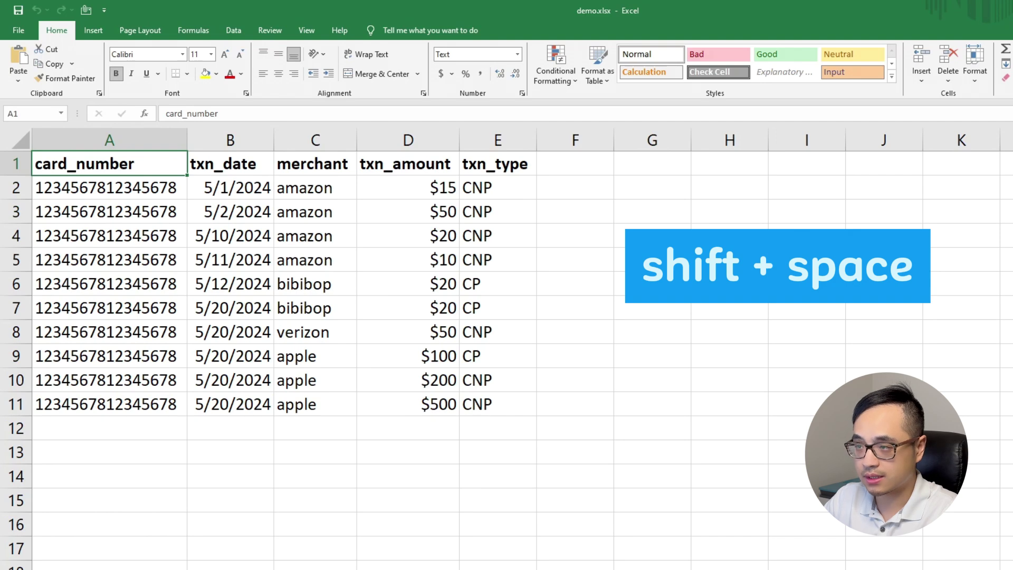
Step: Select the whole of row 1 and, starting from cell A14, the whole of column A, and return to A1
key(shift+space)
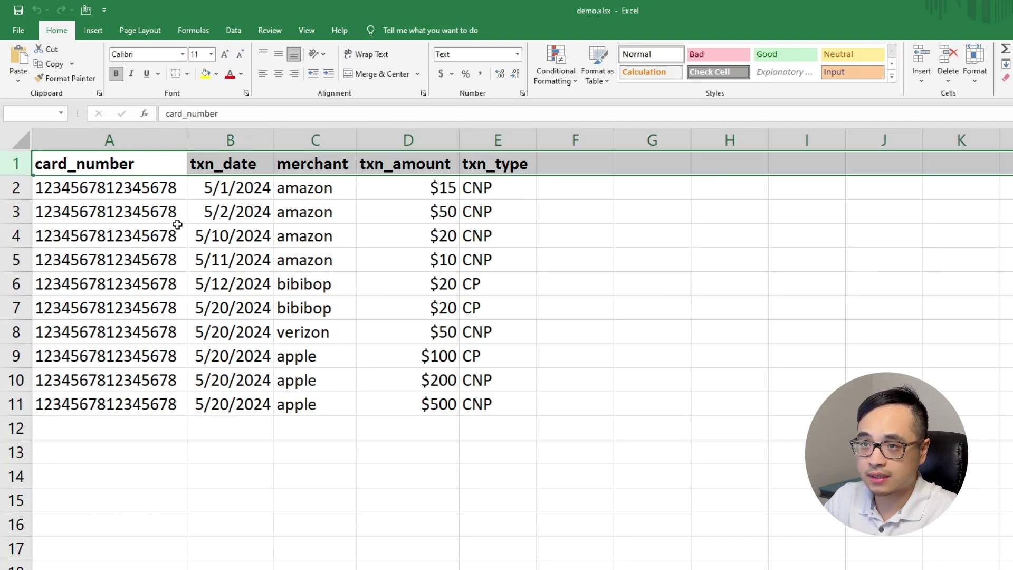
click(102, 306)
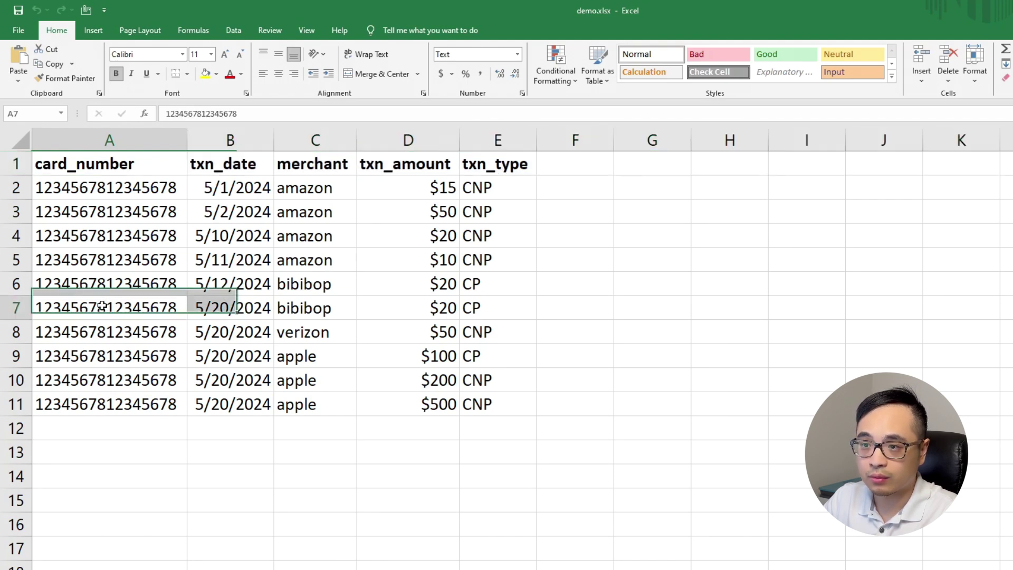
click(83, 474)
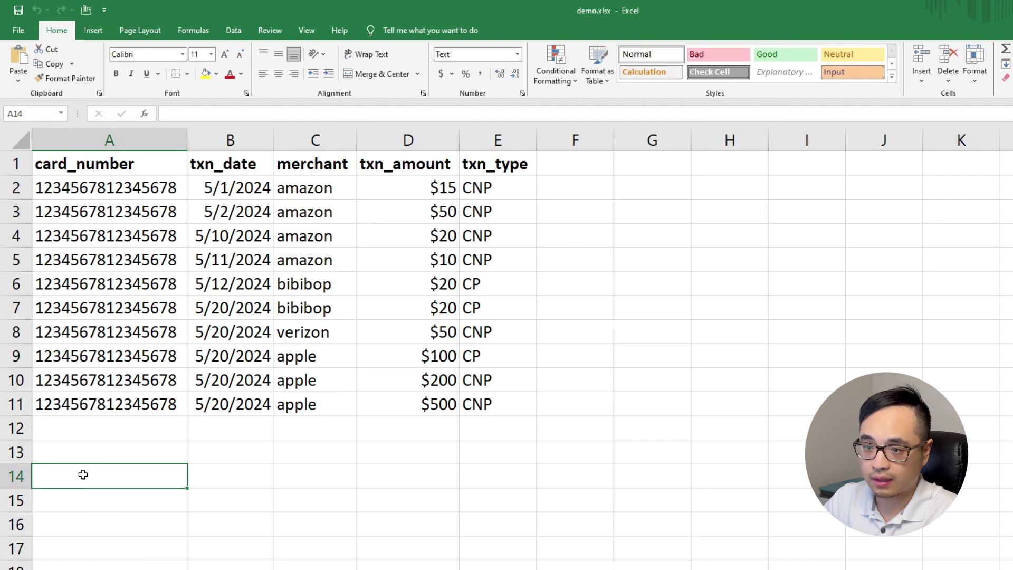
key(ctrl+space)
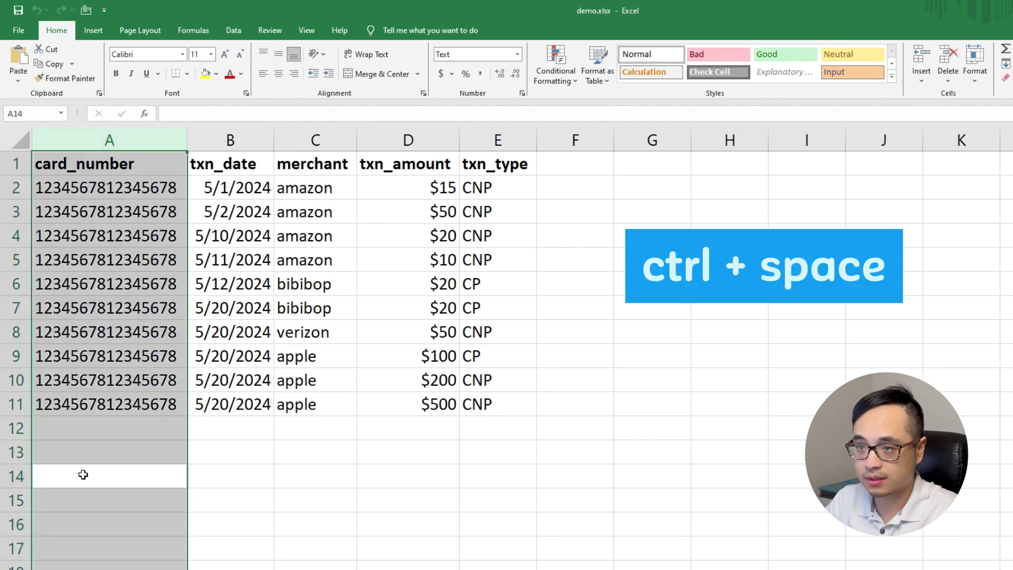
key(ctrl+Home)
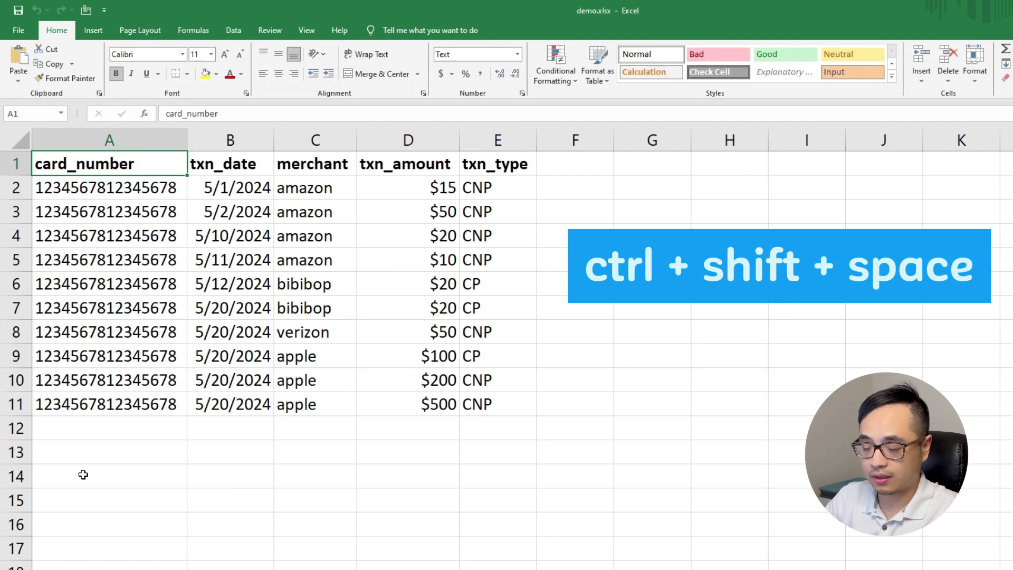
Step: Select the data table and expand the selection to the entire sheet, two times over, returning to A1 each time
key(ctrl+shift+space)
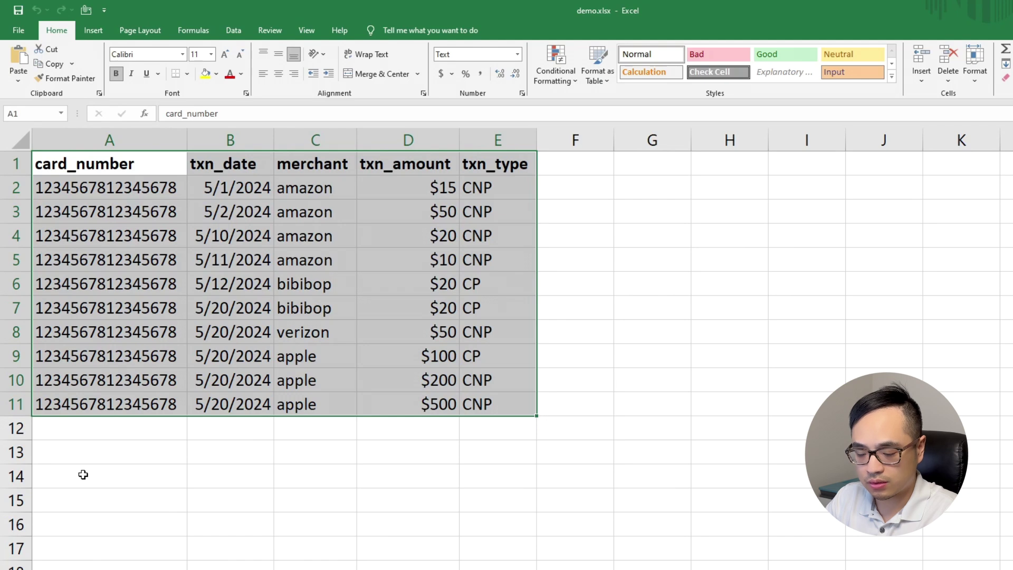
key(ctrl+shift+space)
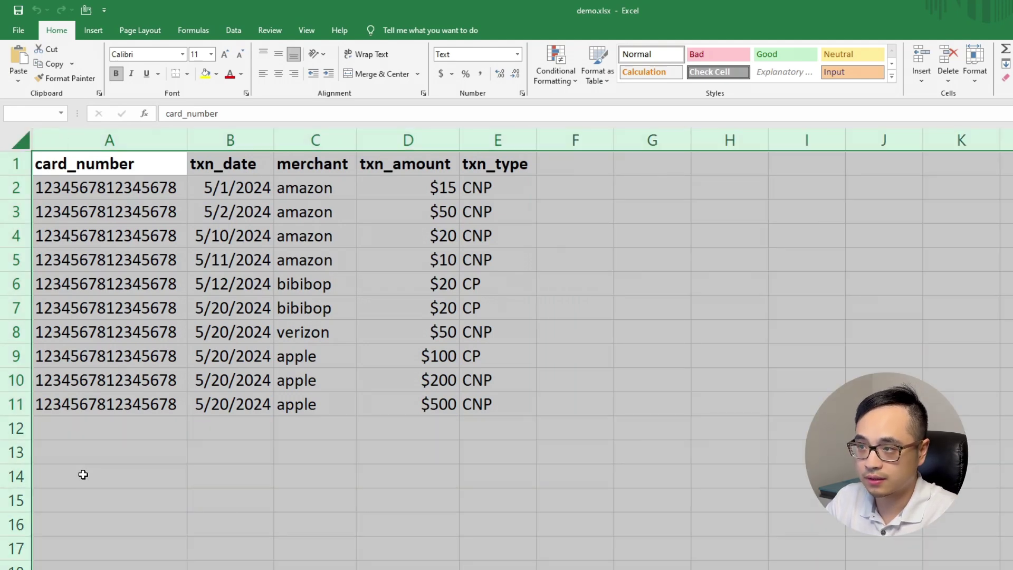
key(ctrl+Home)
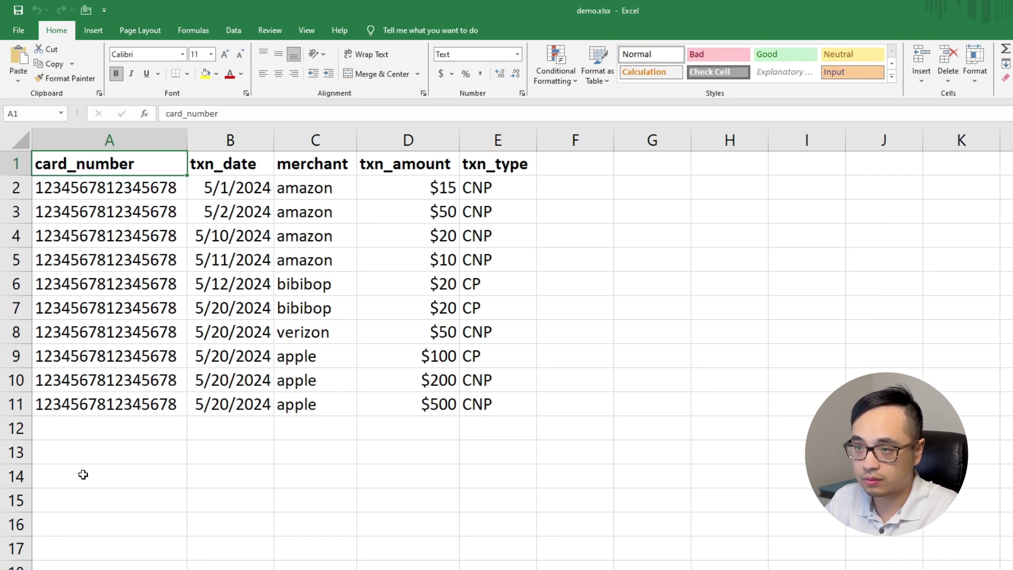
key(ctrl+a)
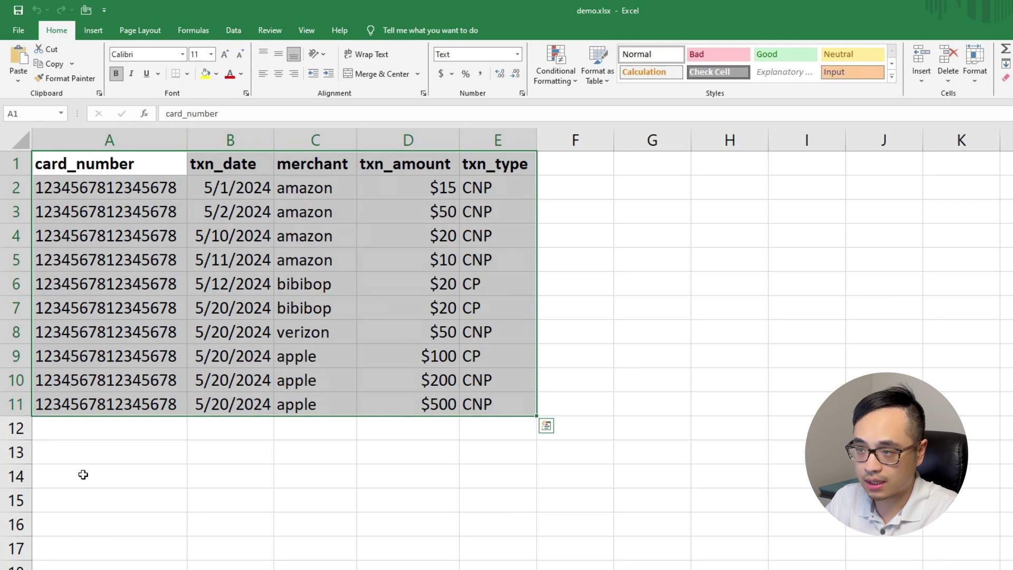
key(ctrl+a)
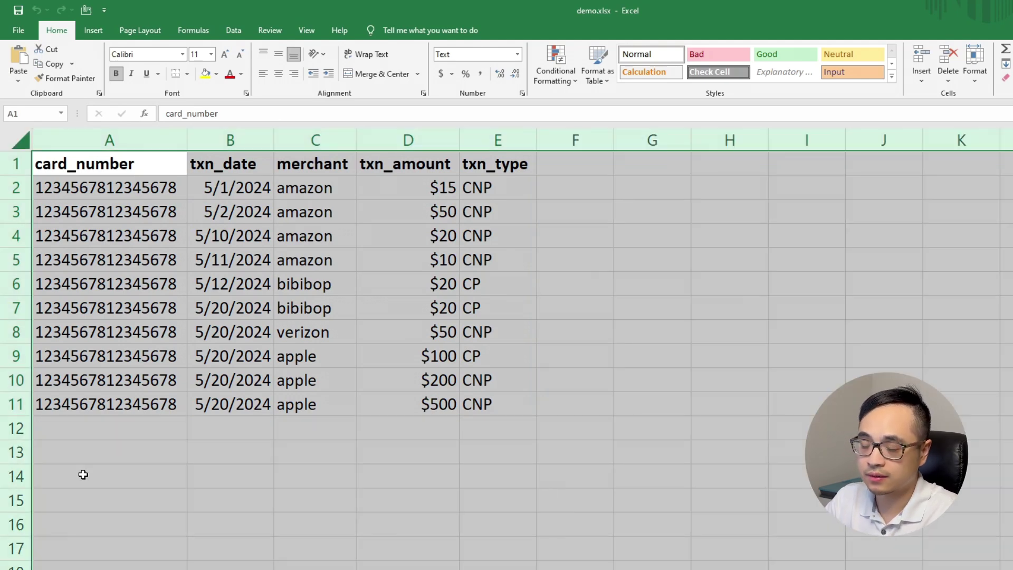
key(ctrl+Home)
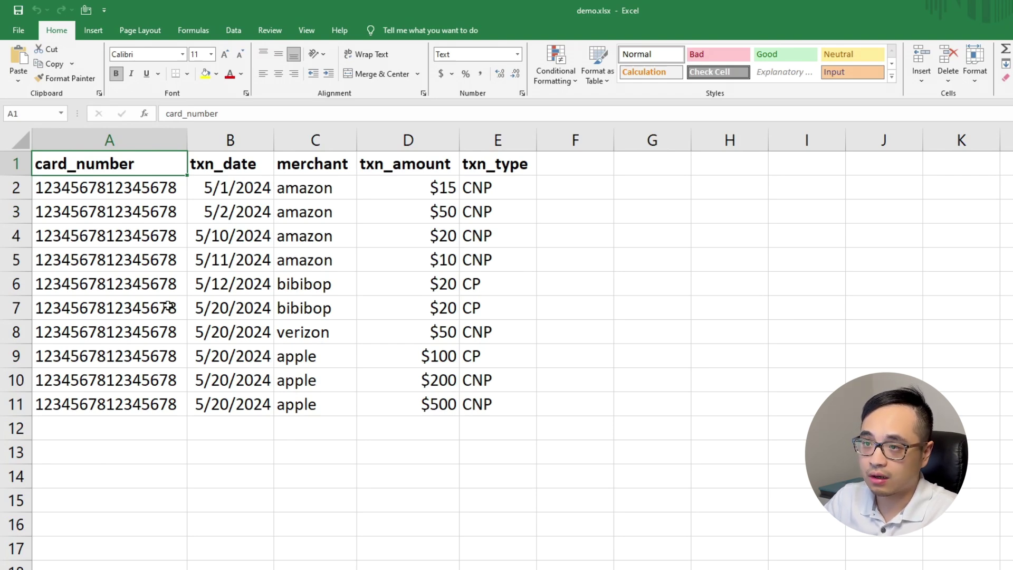
Step: Select the whole of column A, the whole of row 2 and the entire sheet in turn, ending on cell D6
click(124, 136)
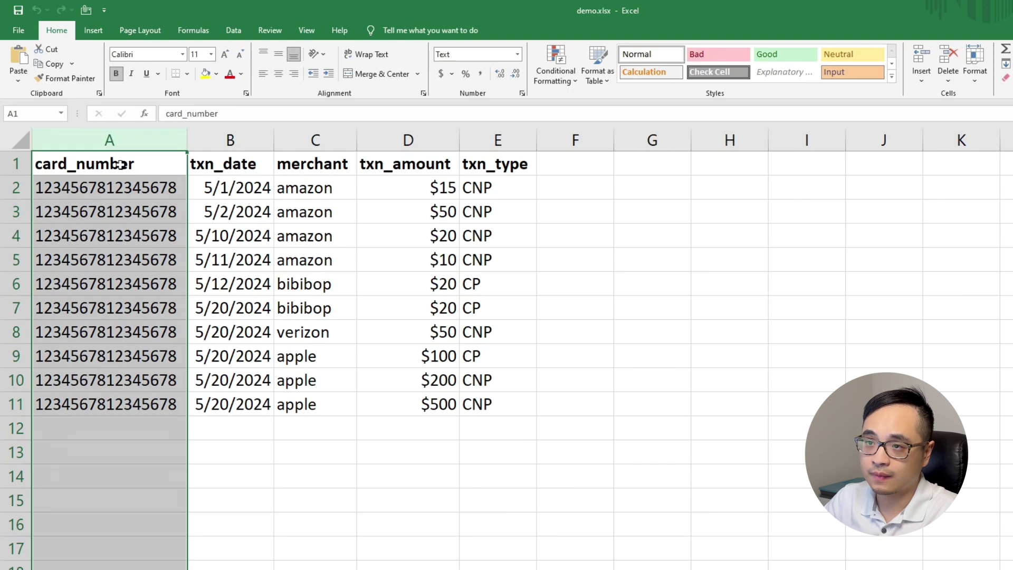
click(119, 165)
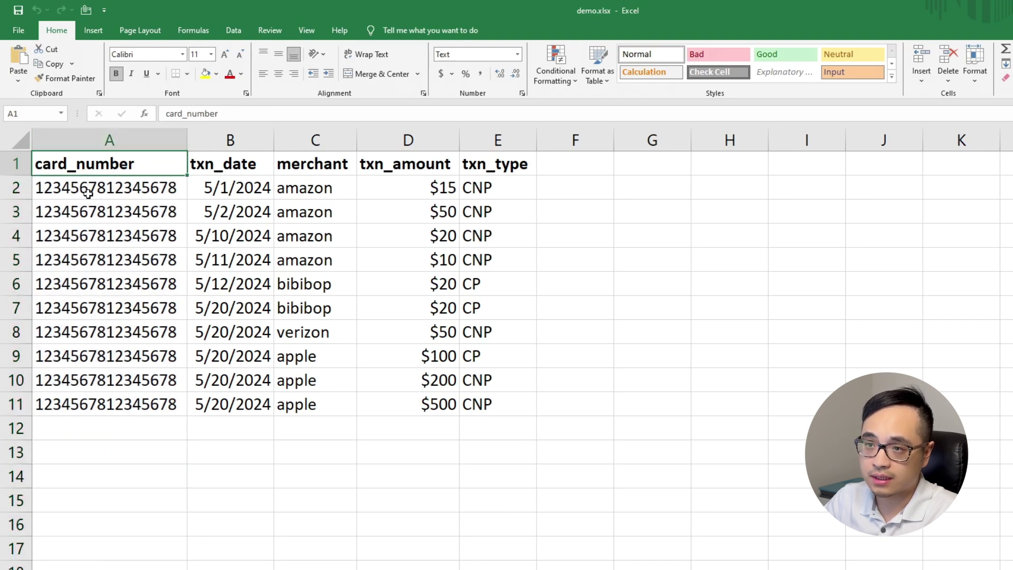
click(16, 189)
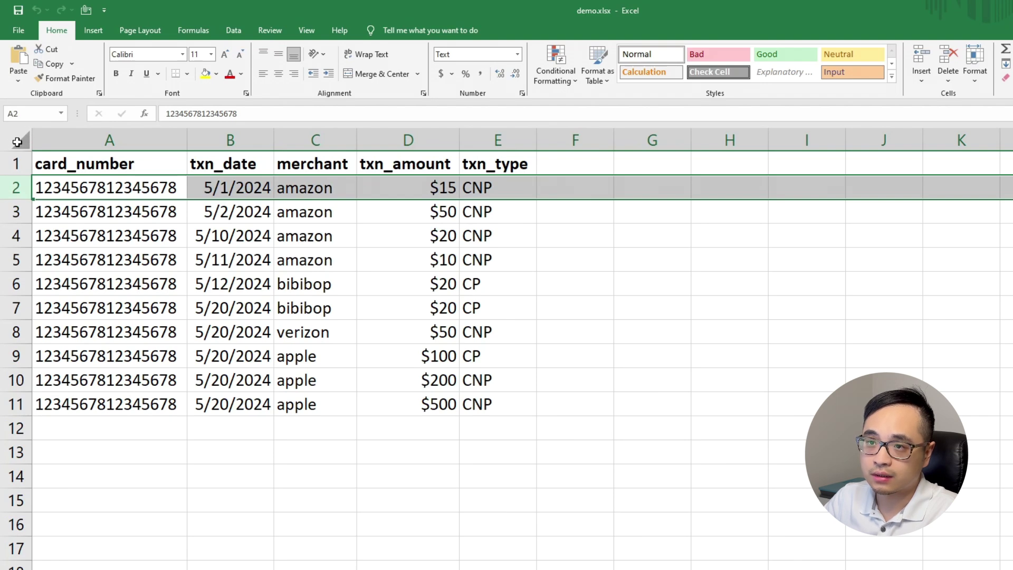
click(20, 140)
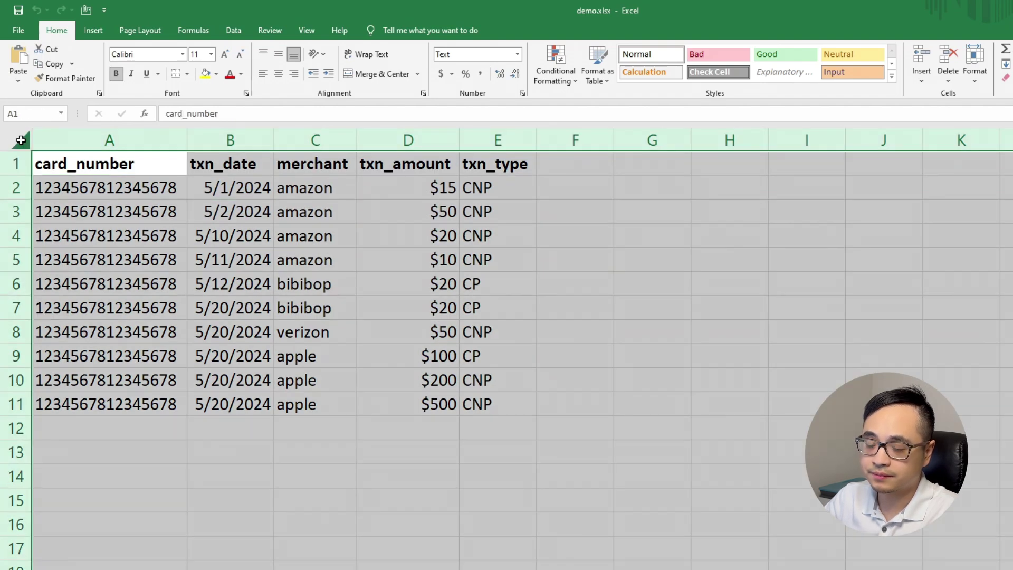
click(434, 282)
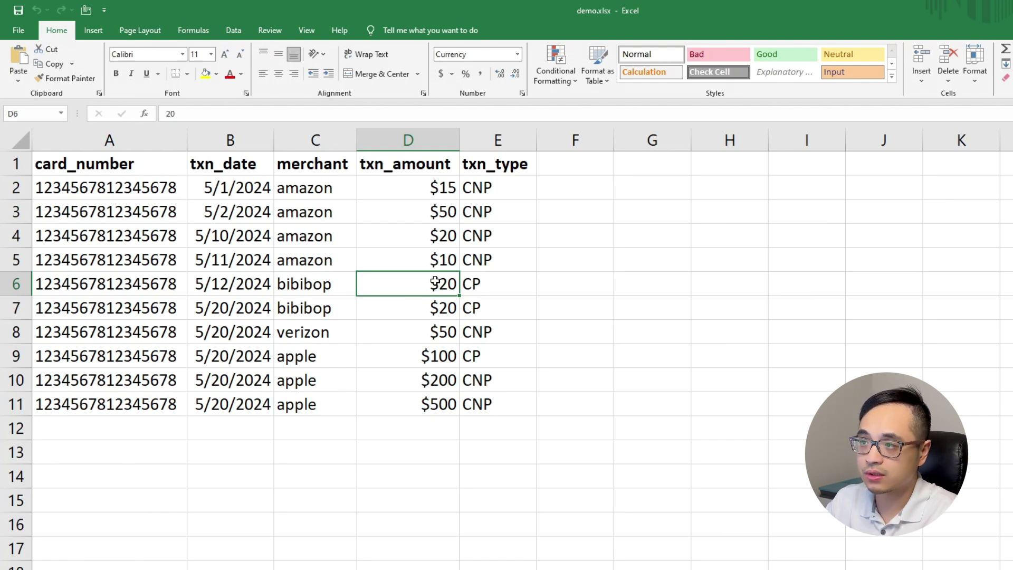
Step: Add the column header txn_fee in cell F1
click(572, 193)
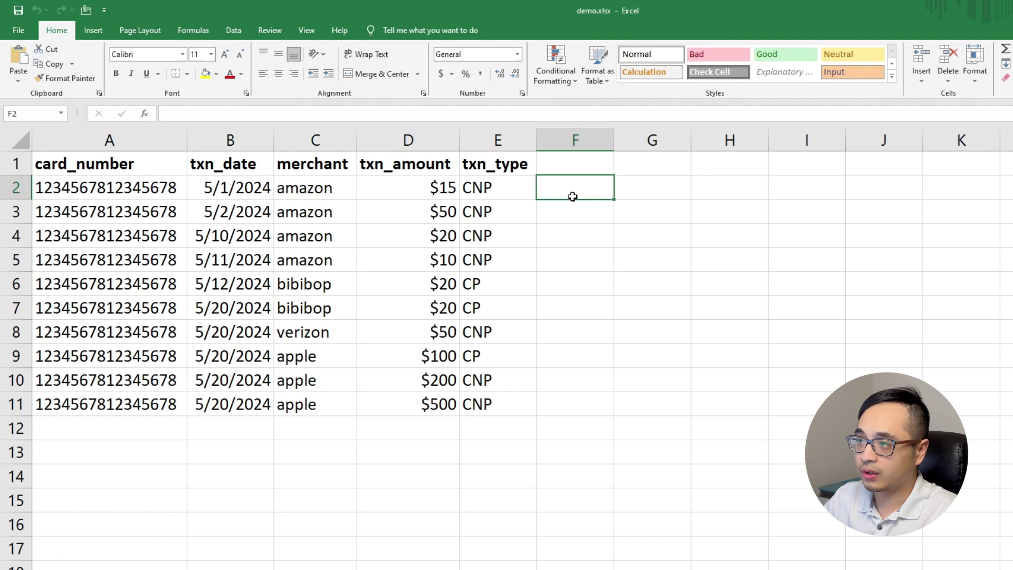
click(572, 162)
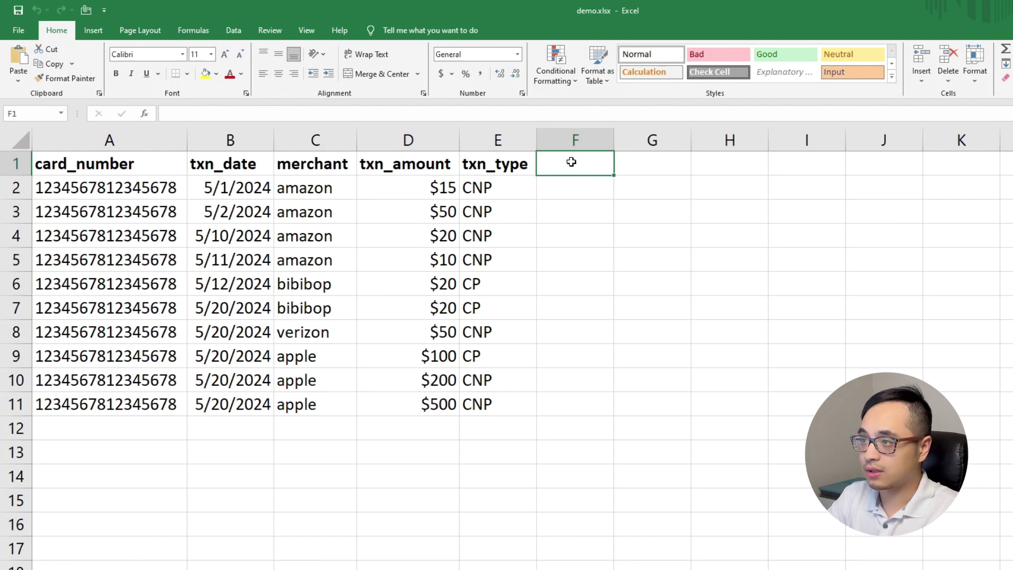
text(t)
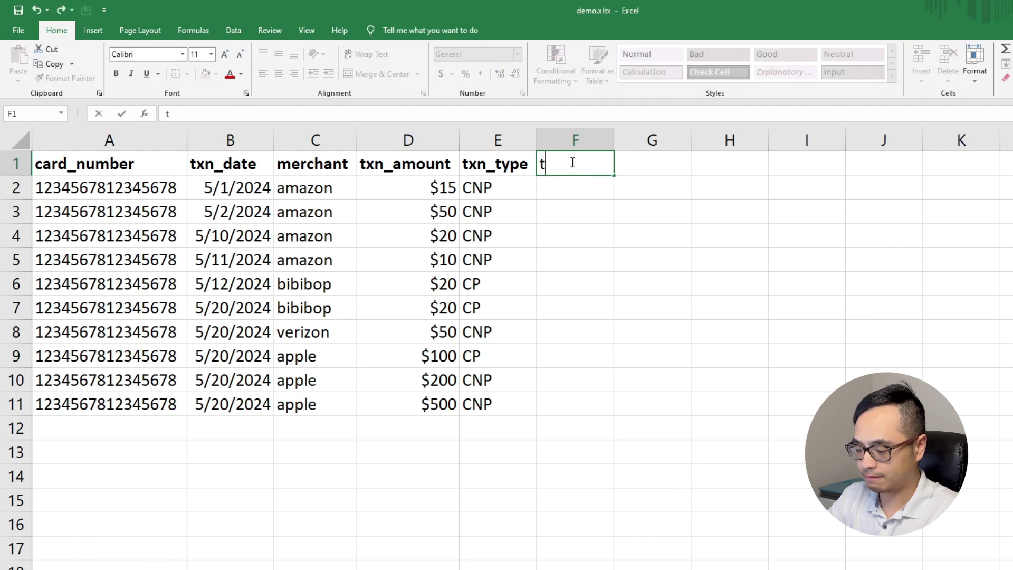
text(xn_fee)
key(Return)
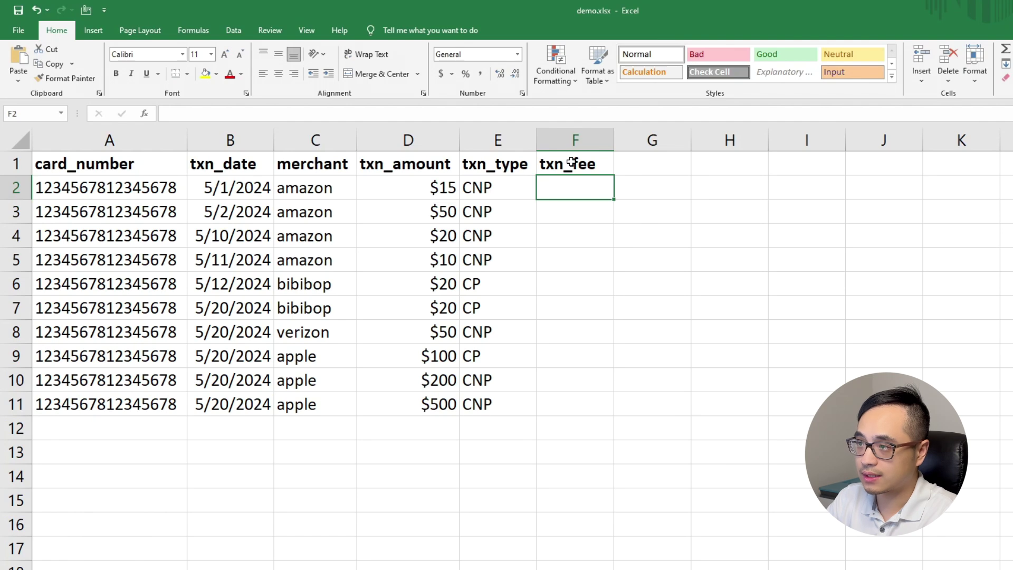
Step: Enter the formula =D2*0.02 in cell F2 and keep that cell selected
text(=D2*)
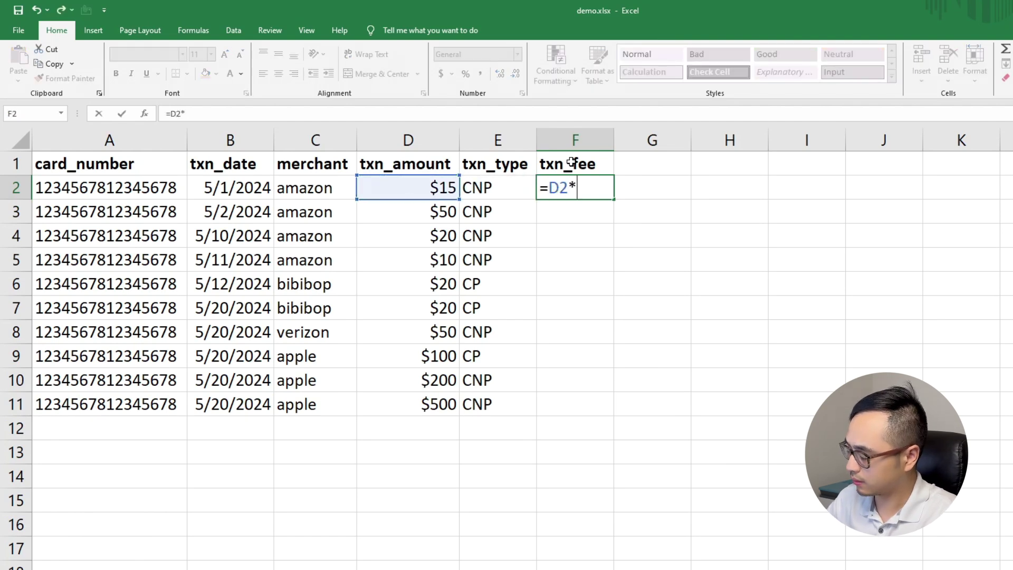
text(0.02)
key(Return)
key(Up)
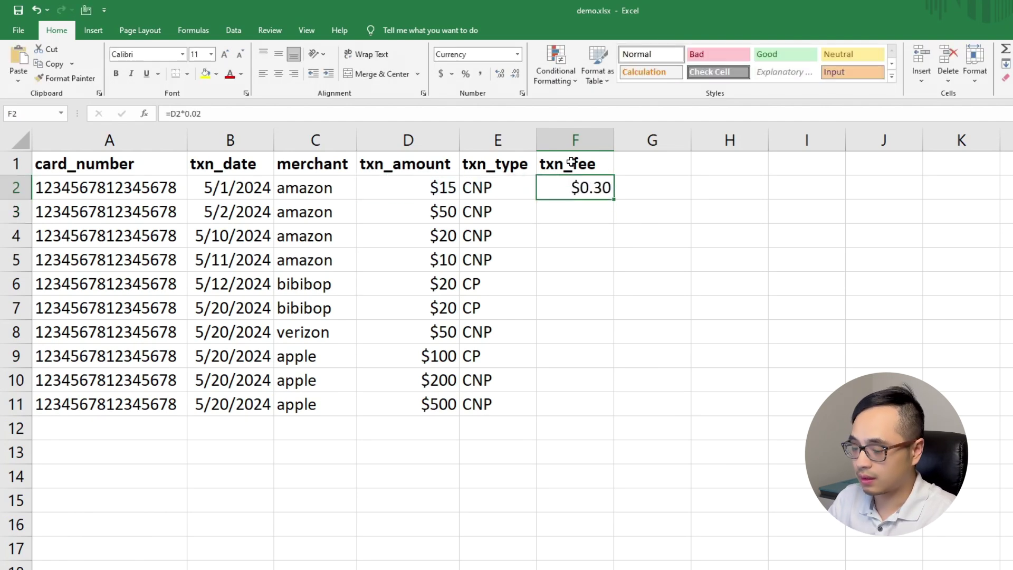
Step: Copy the fee formula from cell F2 and paste it into cell F5
key(ctrl+c)
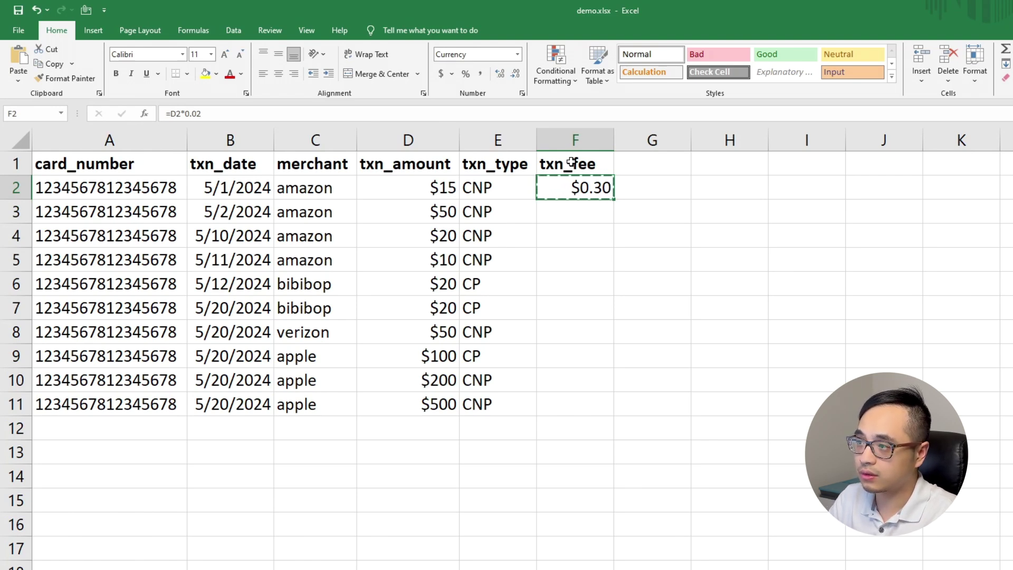
key(Down)
key(Down)
key(Down)
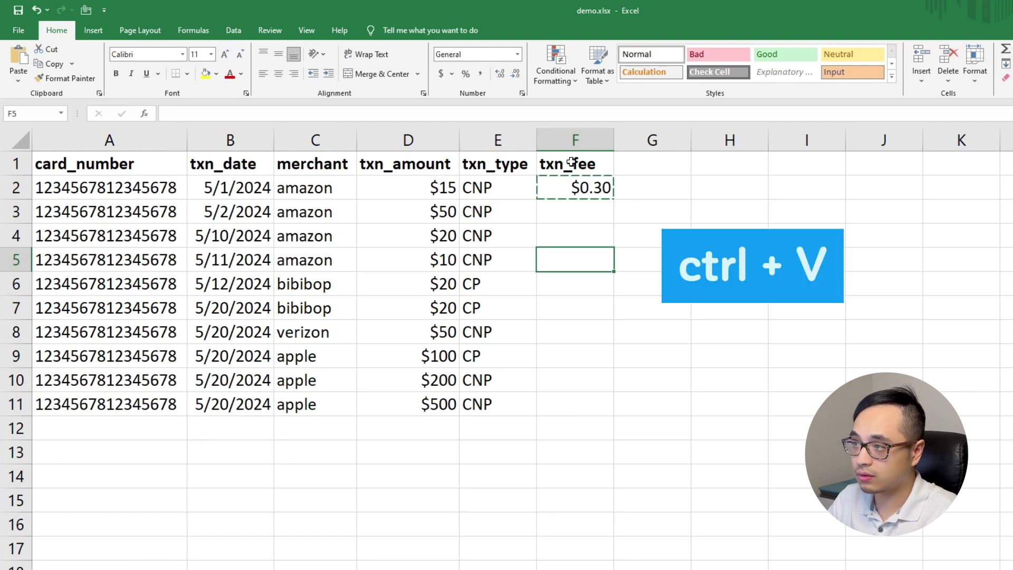
key(ctrl+v)
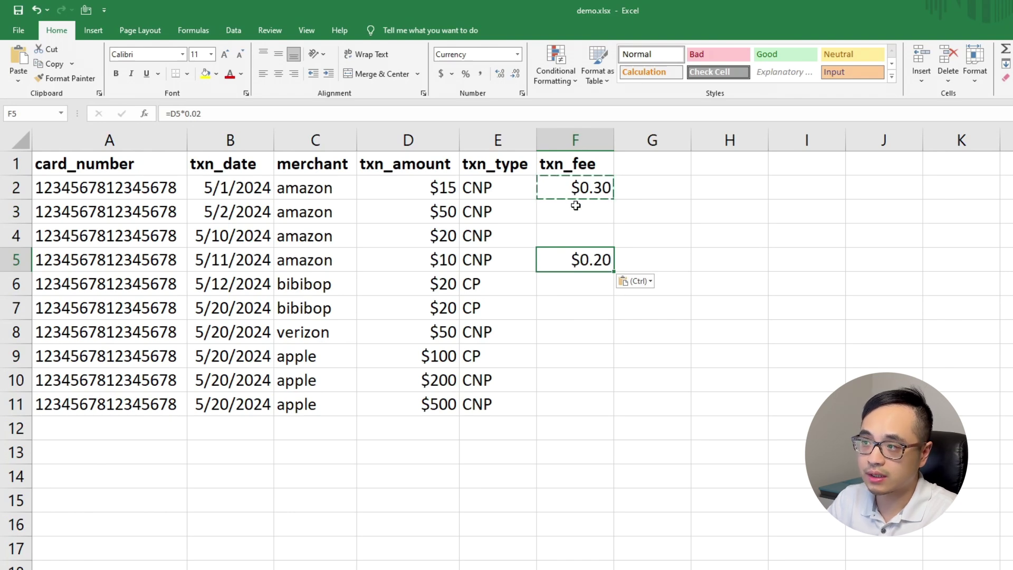
Step: Paste the copied fee formula into cells F6 and F7 in turn
key(Down)
key(Up)
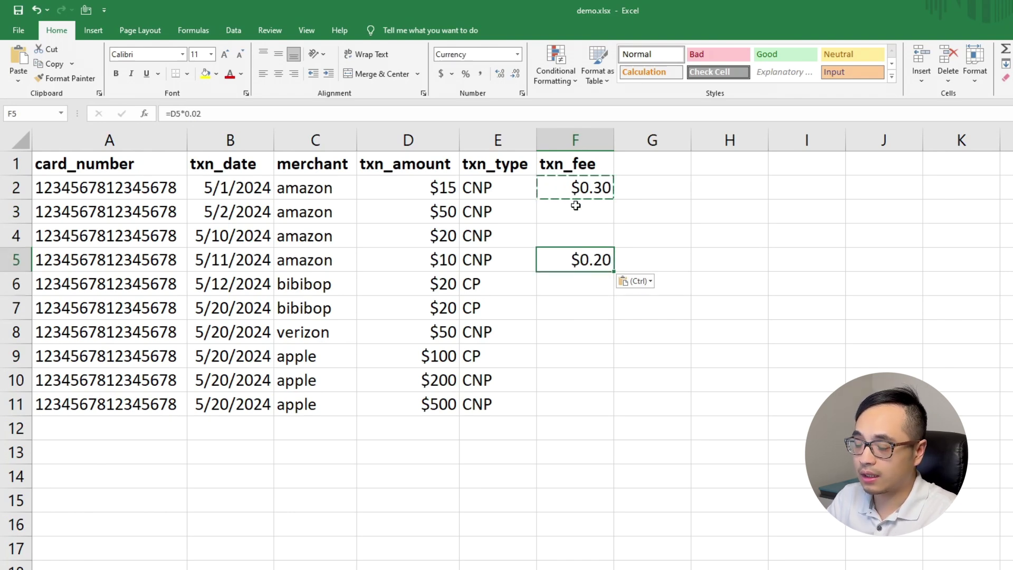
key(Down)
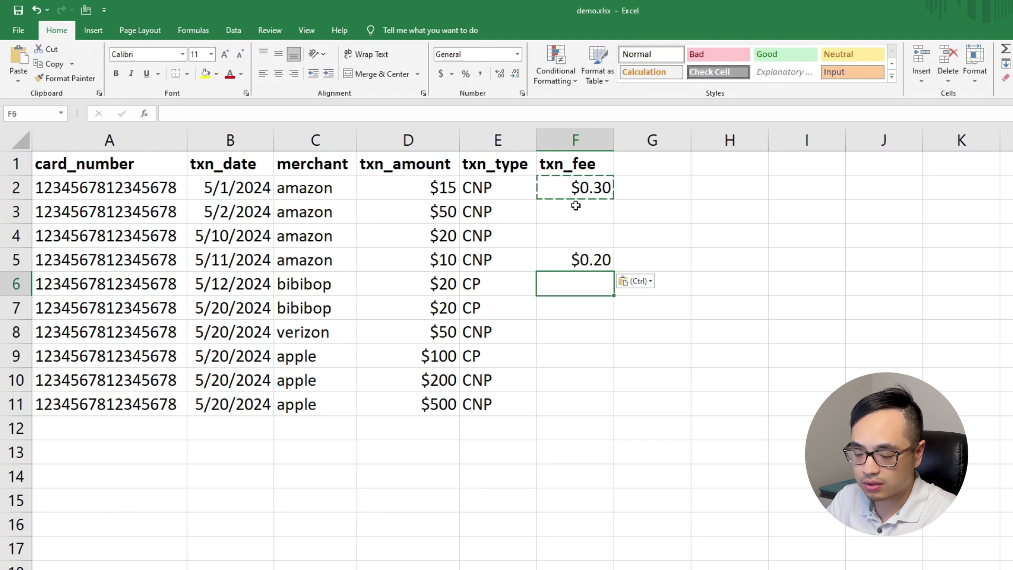
key(ctrl+v)
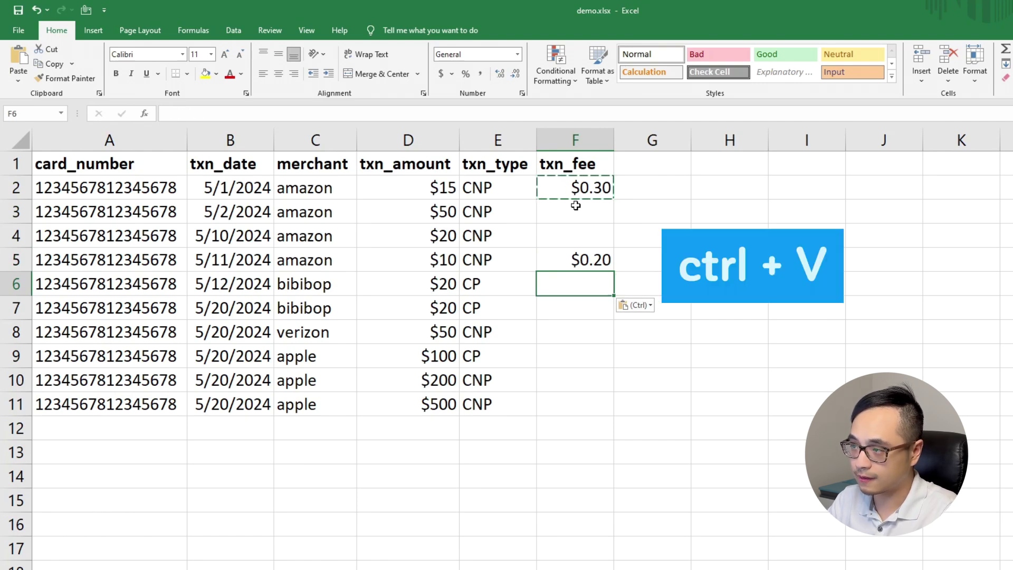
key(Down)
key(ctrl+v)
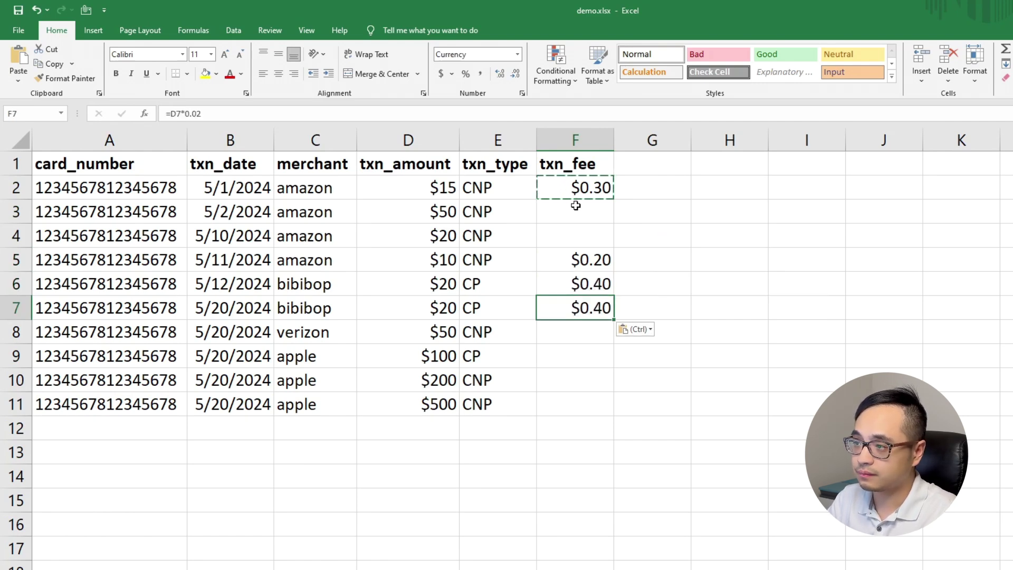
Step: Paste the fee formula into F9 as a one-time paste that ends copy mode, and try to paste again in F10
key(Down)
key(Down)
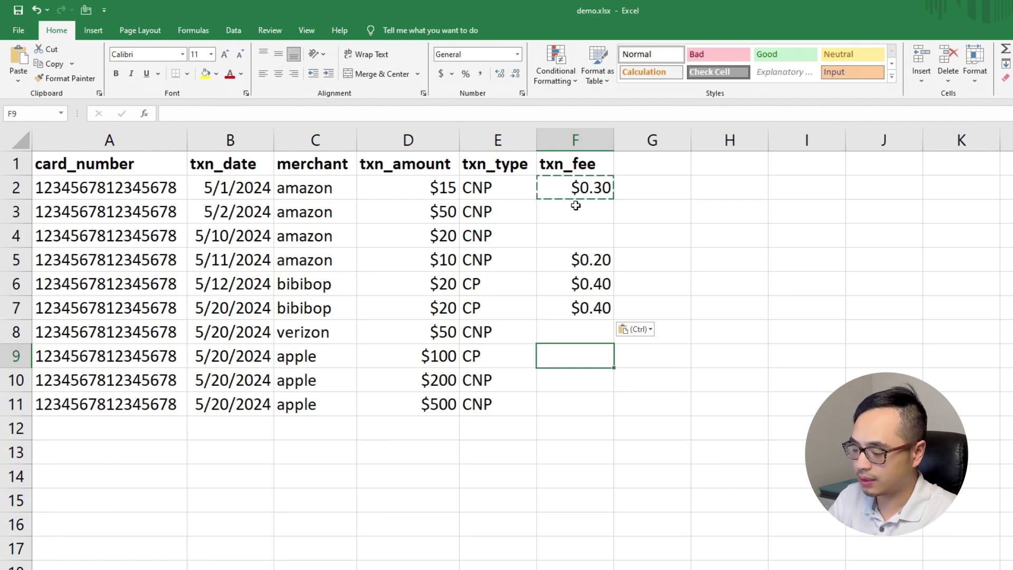
key(Return)
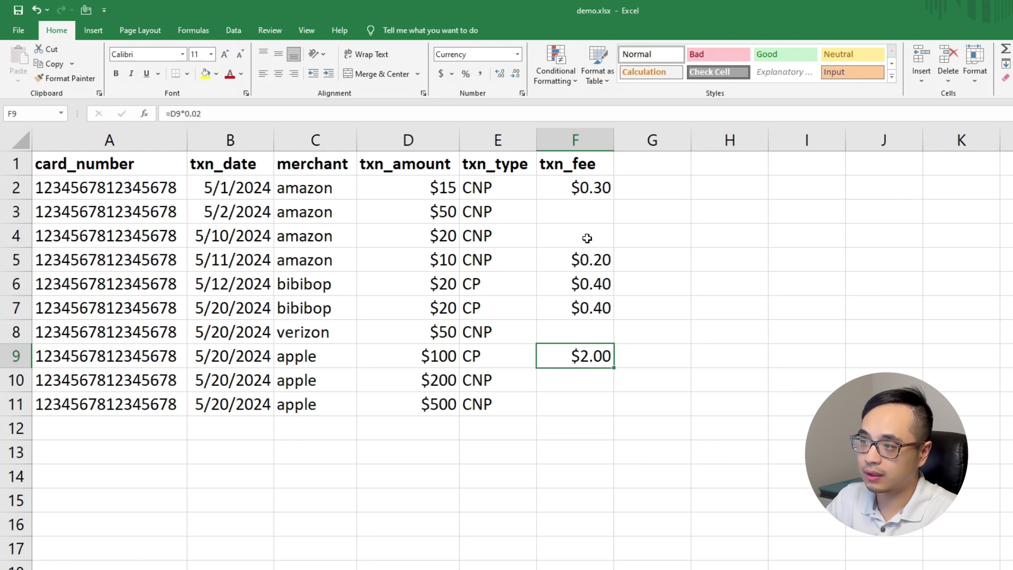
click(570, 373)
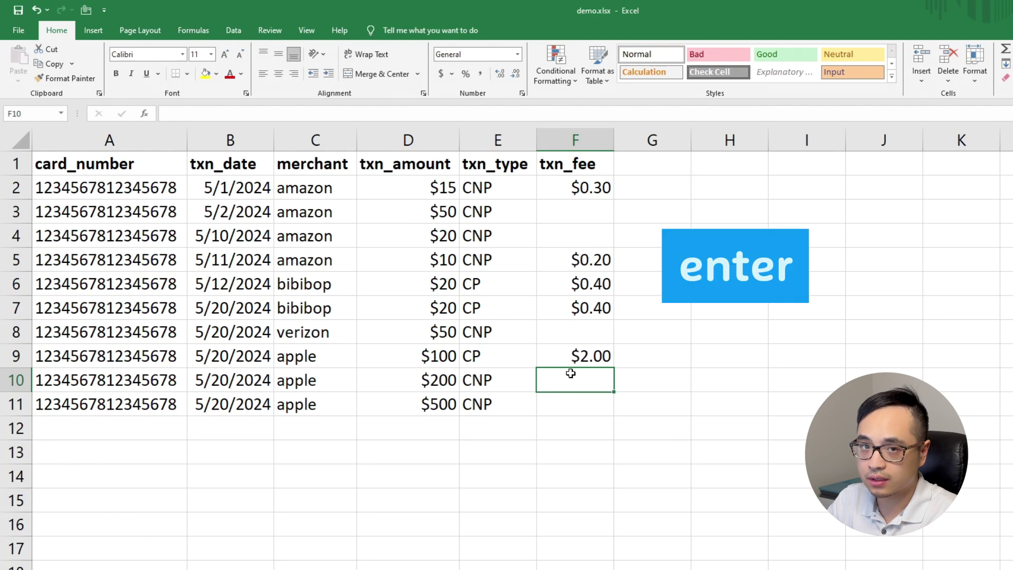
key(Return)
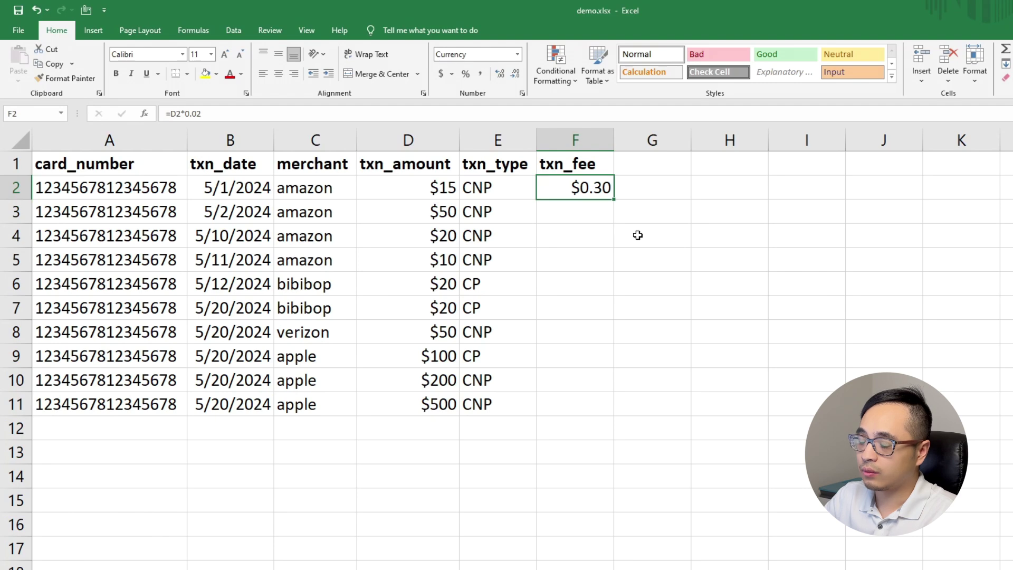
Step: Auto-fill the F2 fee formula down the rest of the txn_fee column and undo the fill
double_click(614, 200)
key(ctrl+z)
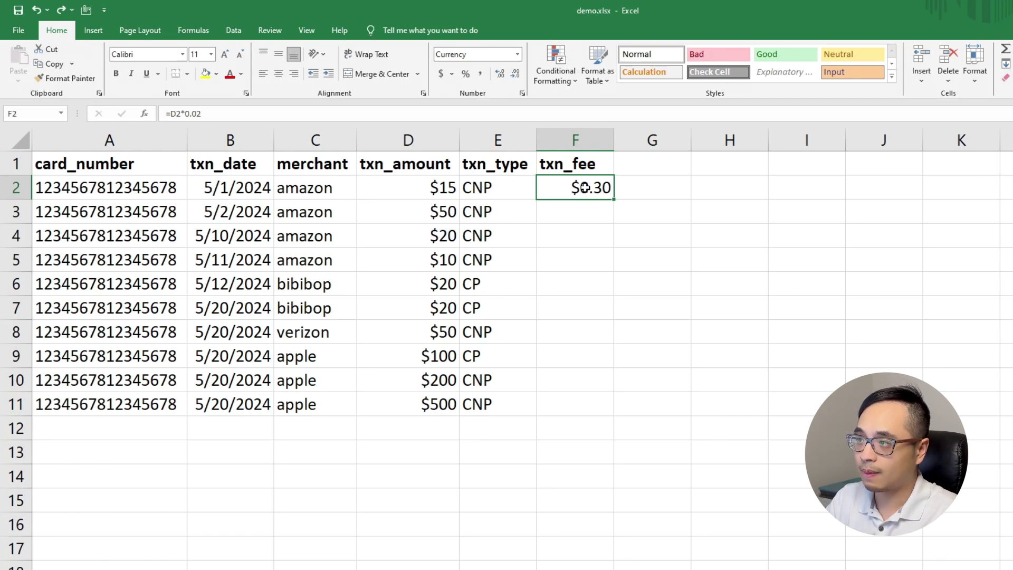
Step: Copy the F2 fee formula, paste it into the whole range F2:F11, and return to the txn_fee header
key(ctrl+c)
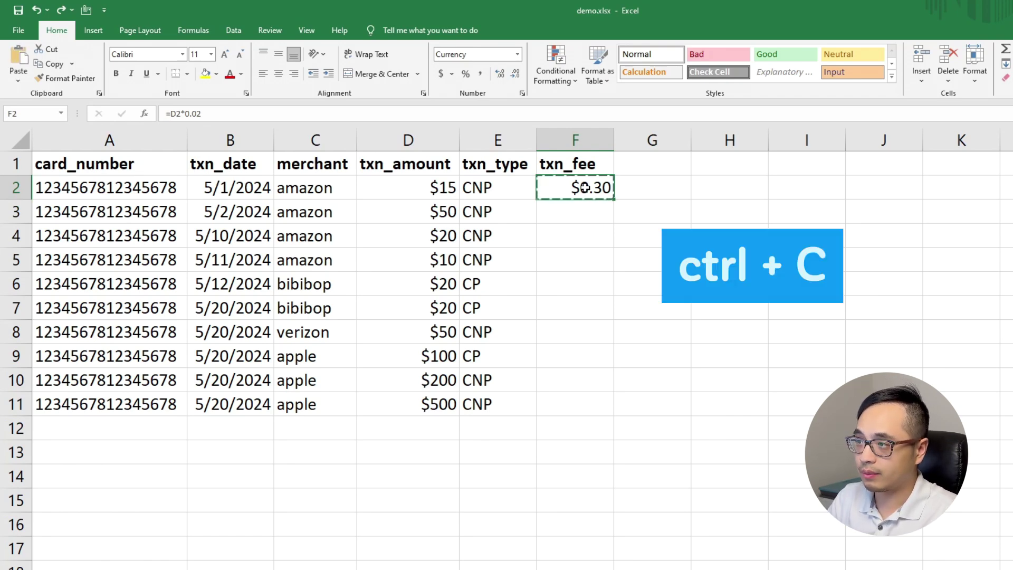
key(Left)
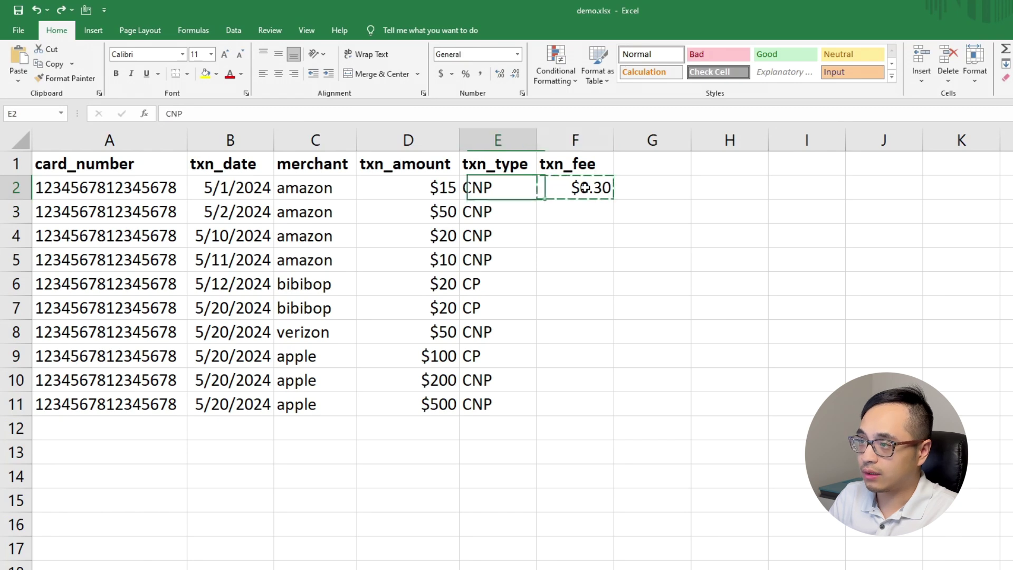
key(ctrl+Down)
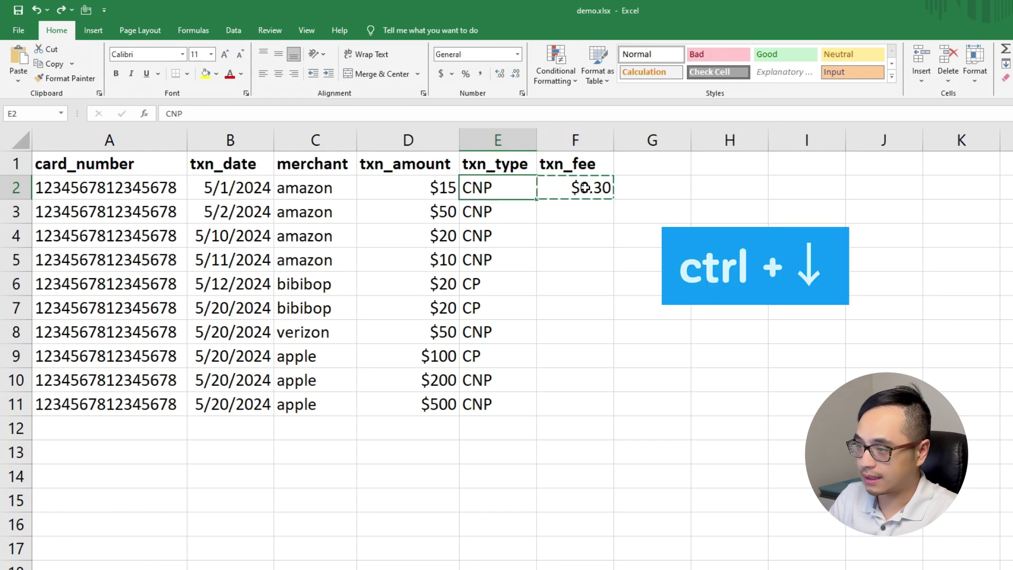
key(ctrl+Down)
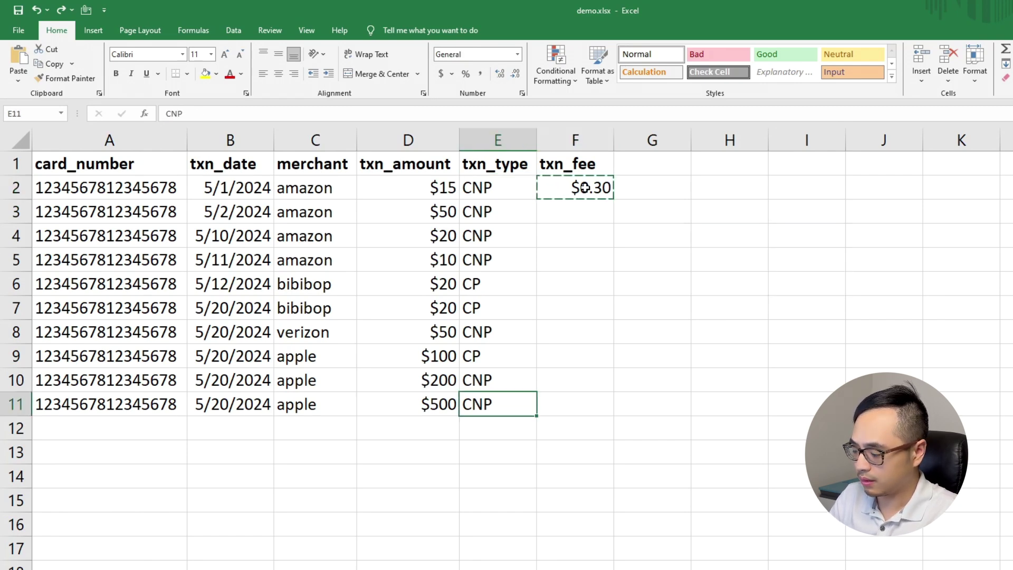
key(Right)
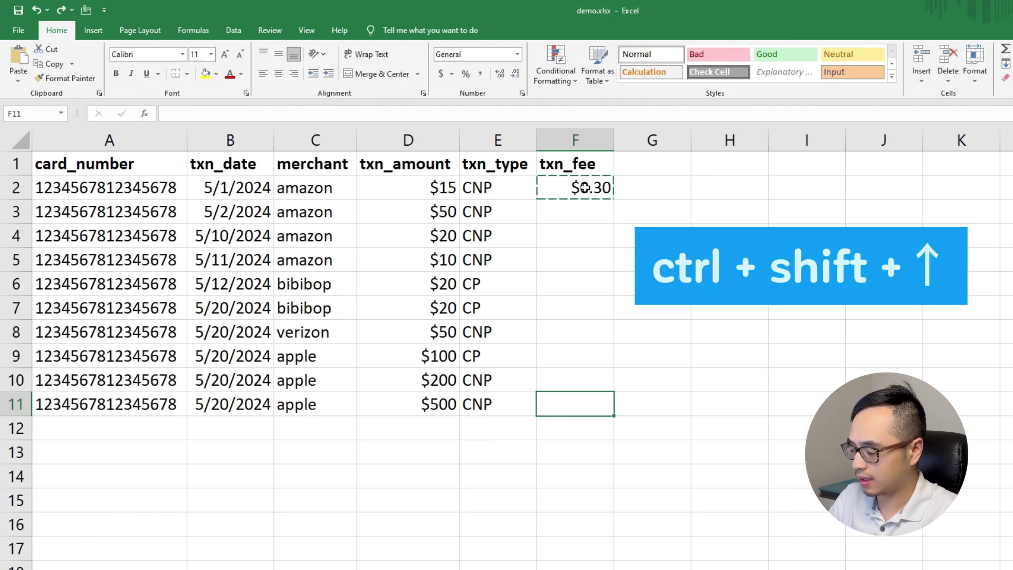
key(ctrl+shift+Up)
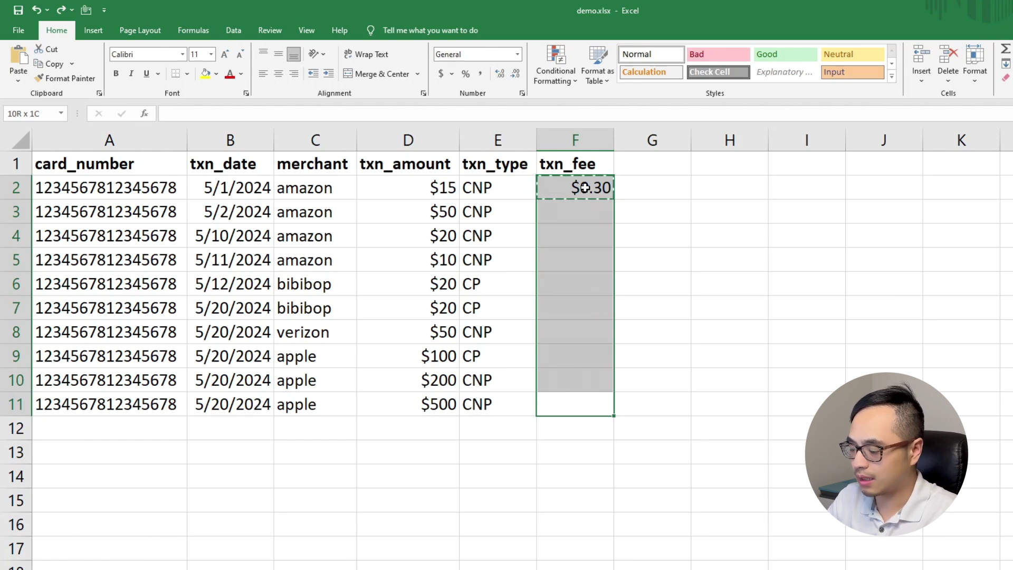
key(Return)
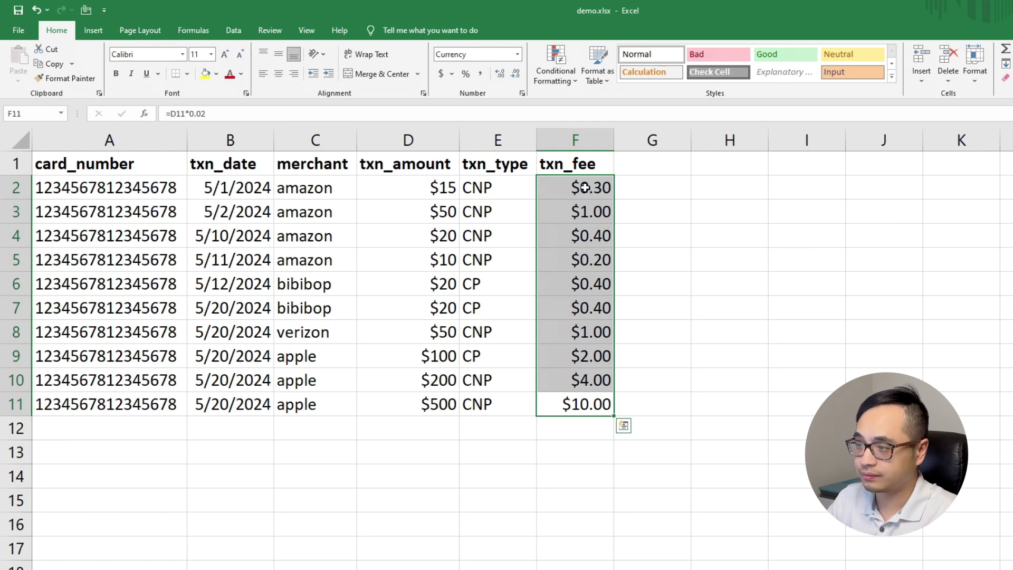
key(ctrl+Up)
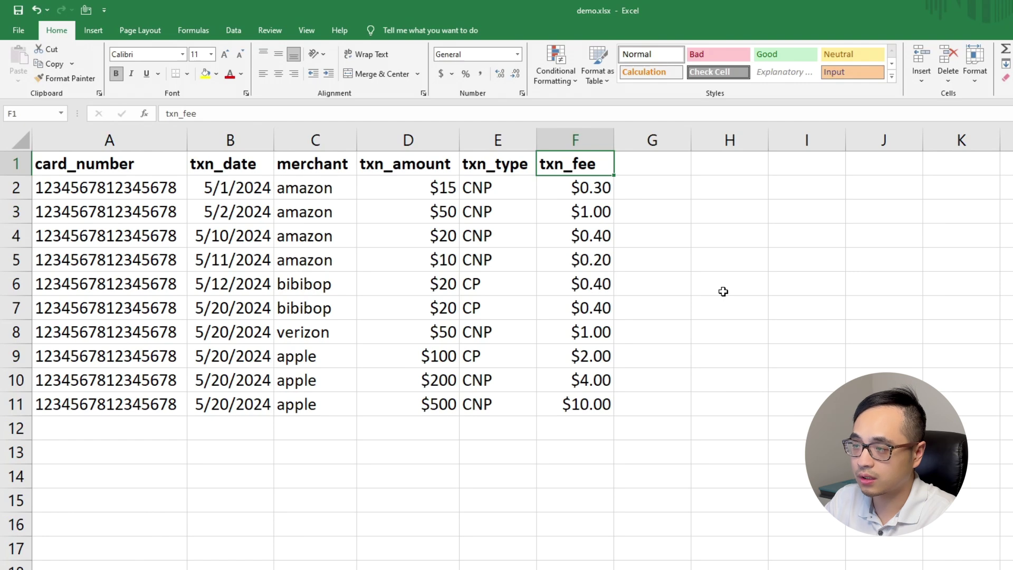
Step: Copy the txn_fee amounts in F2:F11 and select cell G2 as the paste destination
click(587, 188)
drag(589, 193, 587, 404)
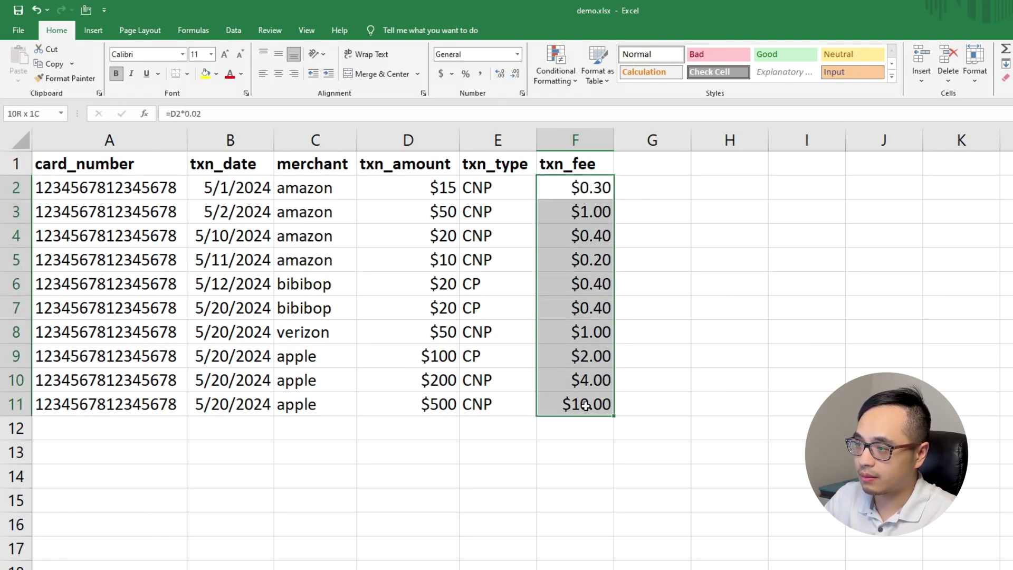
key(ctrl+c)
click(649, 185)
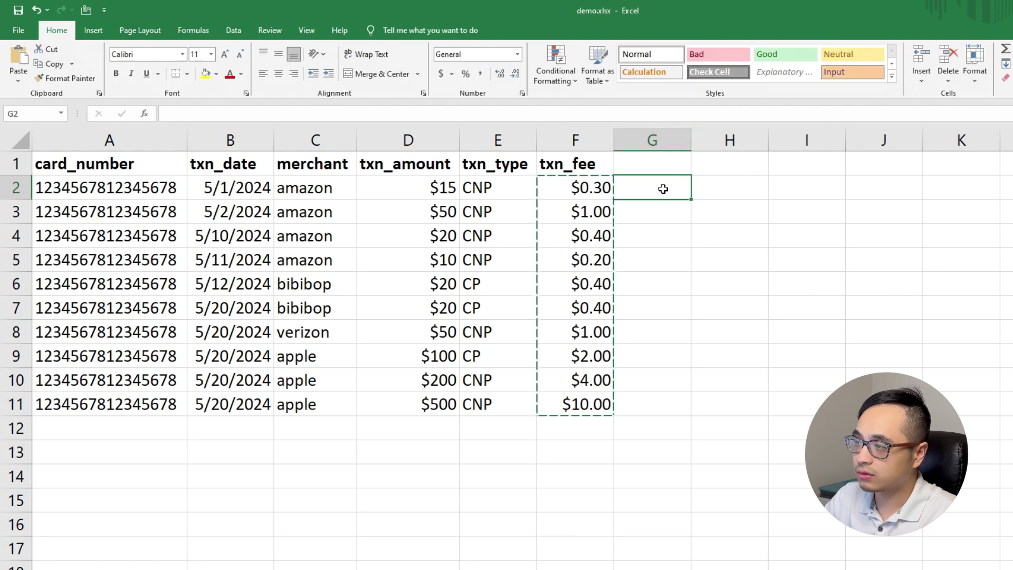
right_click(659, 186)
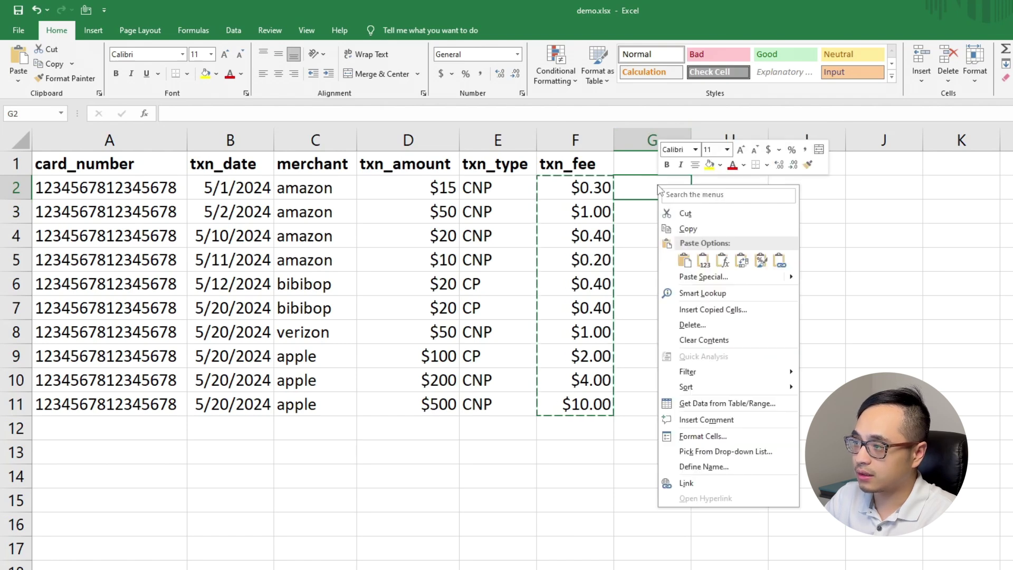
click(702, 278)
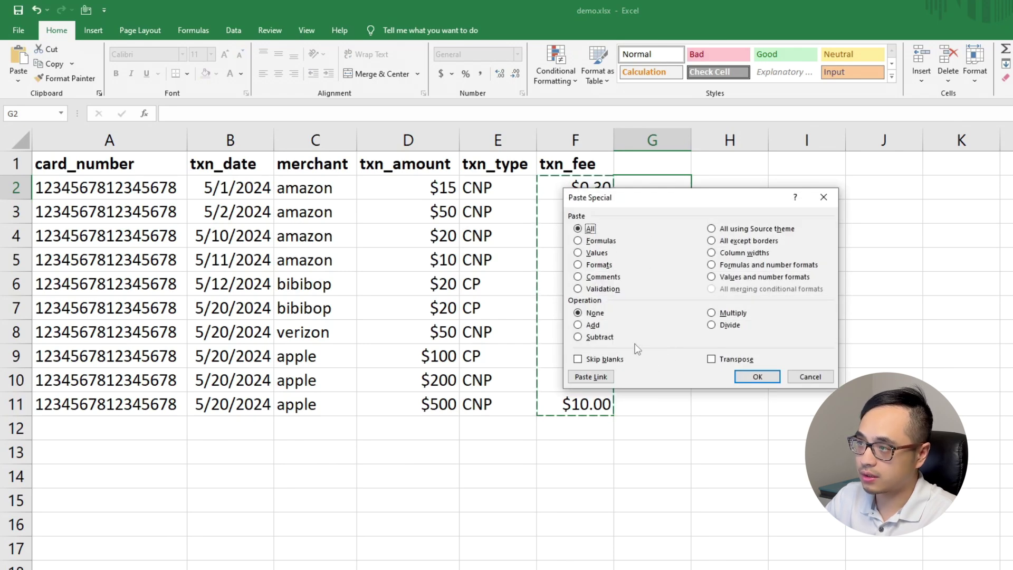
click(810, 377)
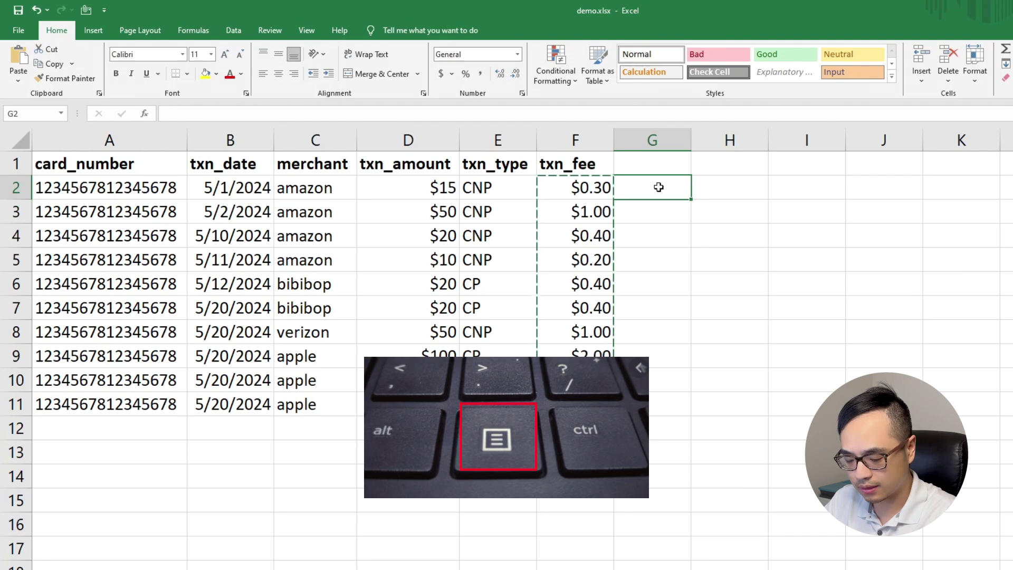
Step: Paste only the values of the copied fees into column G starting at G2, using Paste Special
key(Menu)
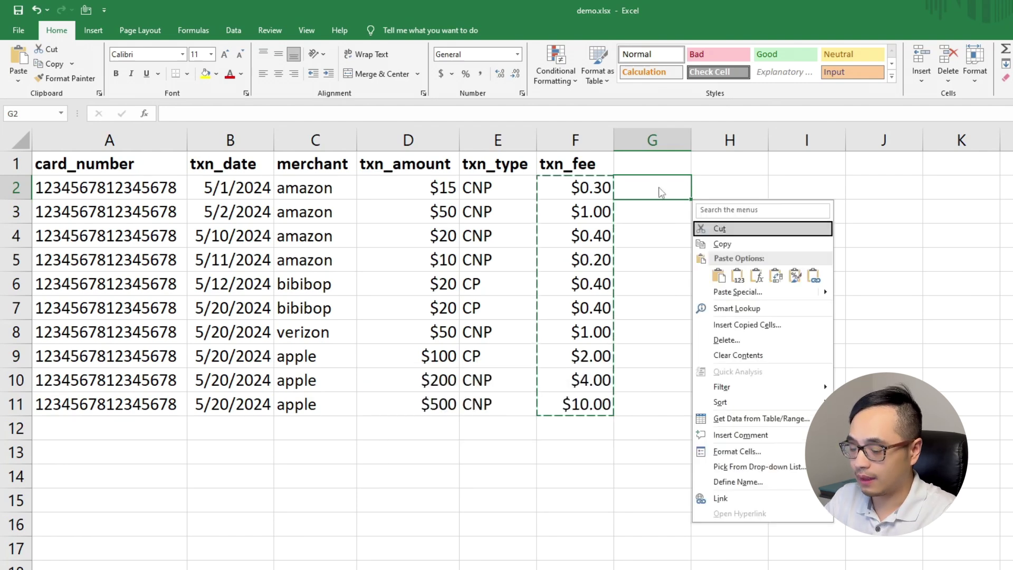
key(s)
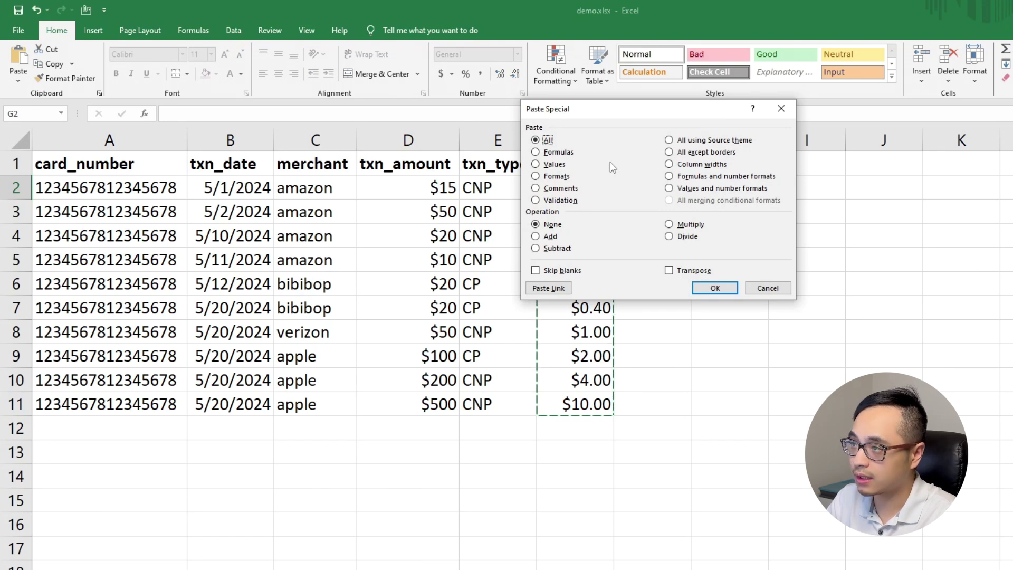
key(Down)
key(Down)
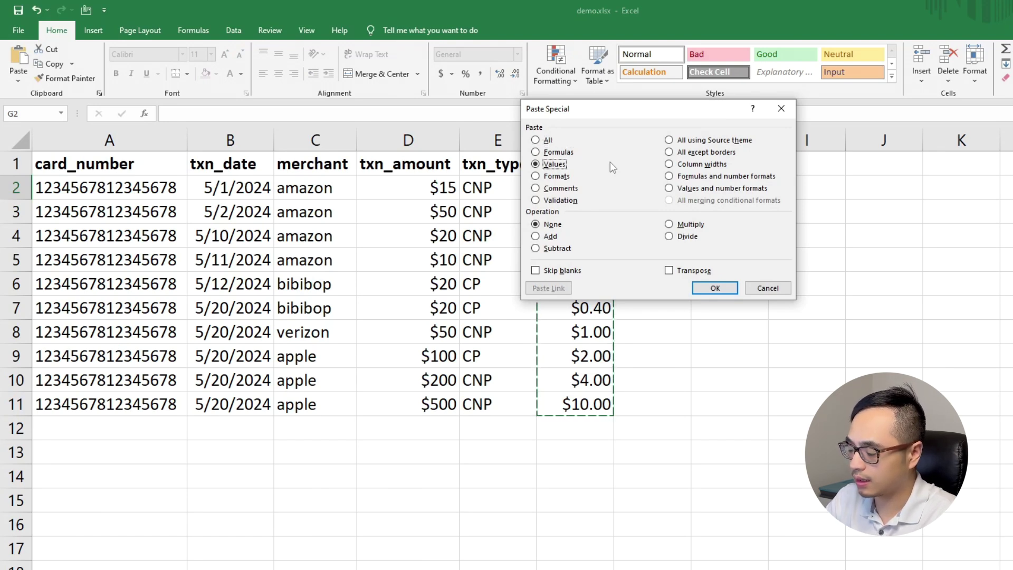
key(Return)
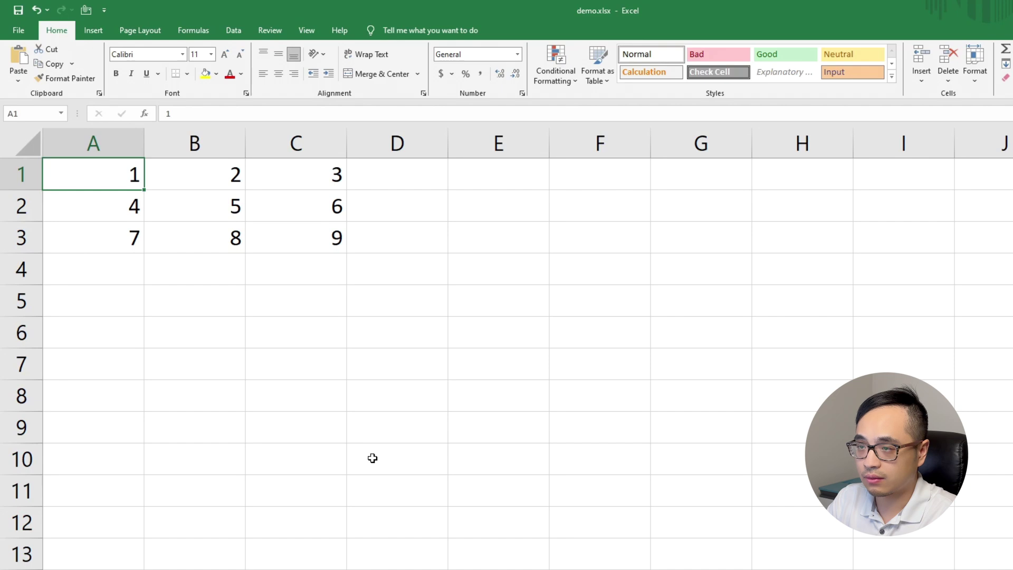
Step: Enter the formula =A1 in cell E1 of the number grid sheet and keep E1 selected
key(Right)
key(Right)
key(Right)
key(Right)
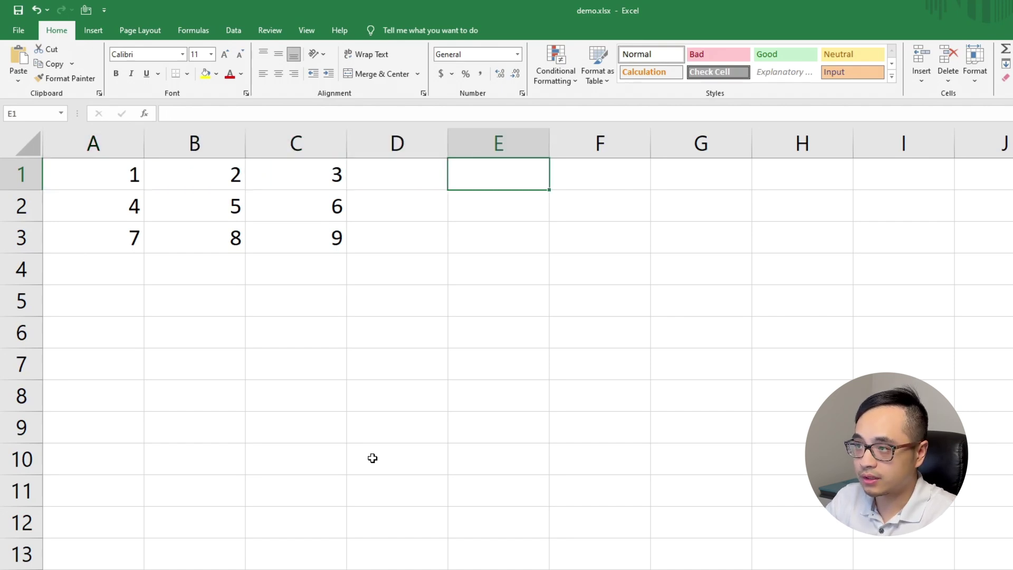
text(=)
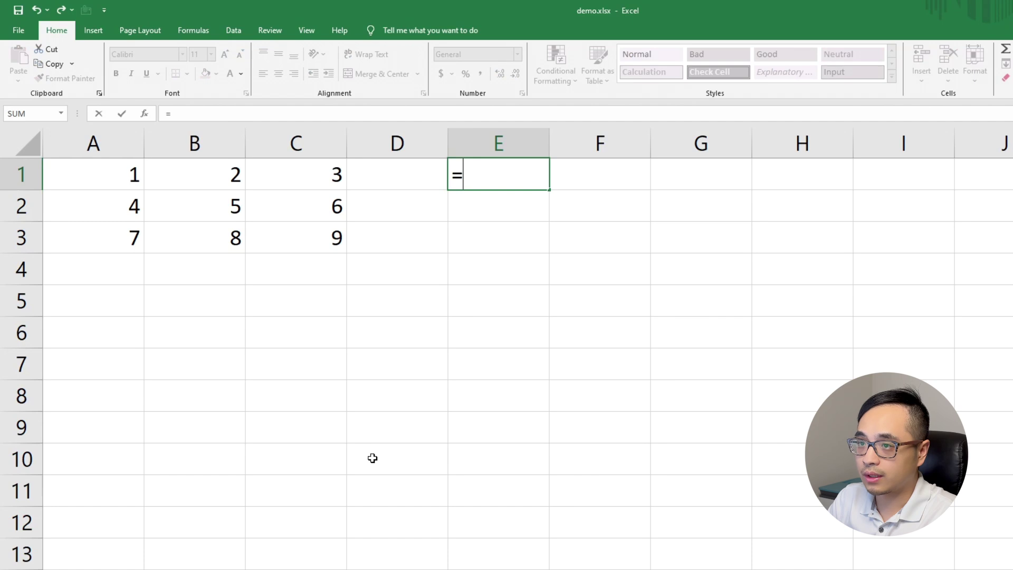
key(Left)
key(Left)
key(Left)
key(Left)
key(Return)
key(Up)
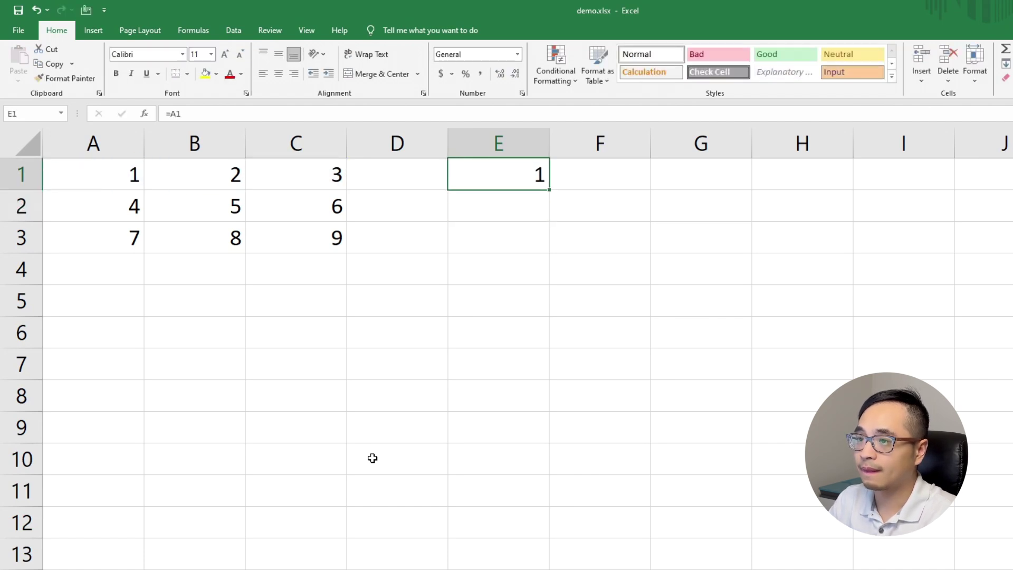
Step: Copy the formula in E1 and paste it across the range E1:G3
key(ctrl+c)
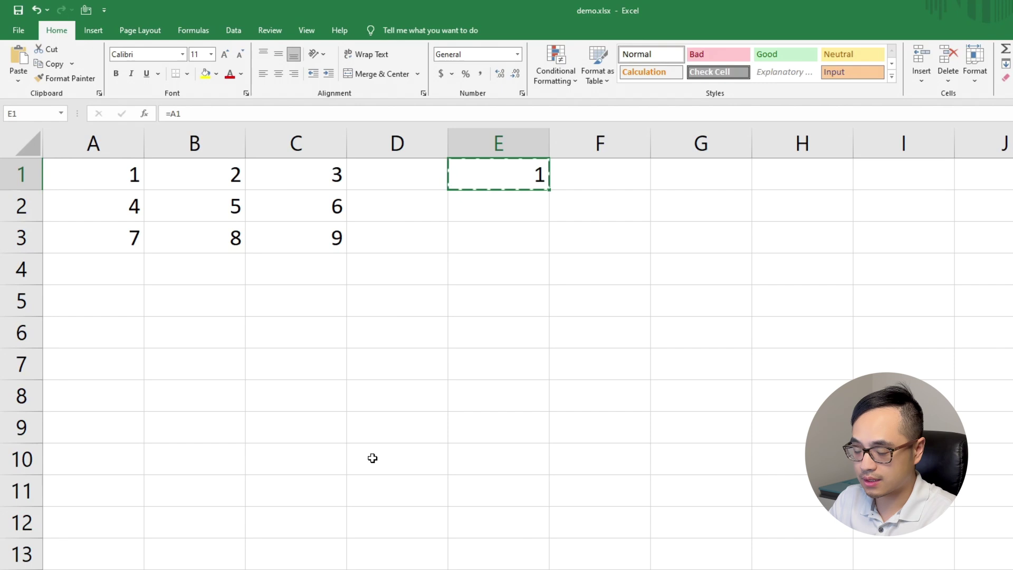
key(shift+Down)
key(shift+Down)
key(shift+Right)
key(shift+Right)
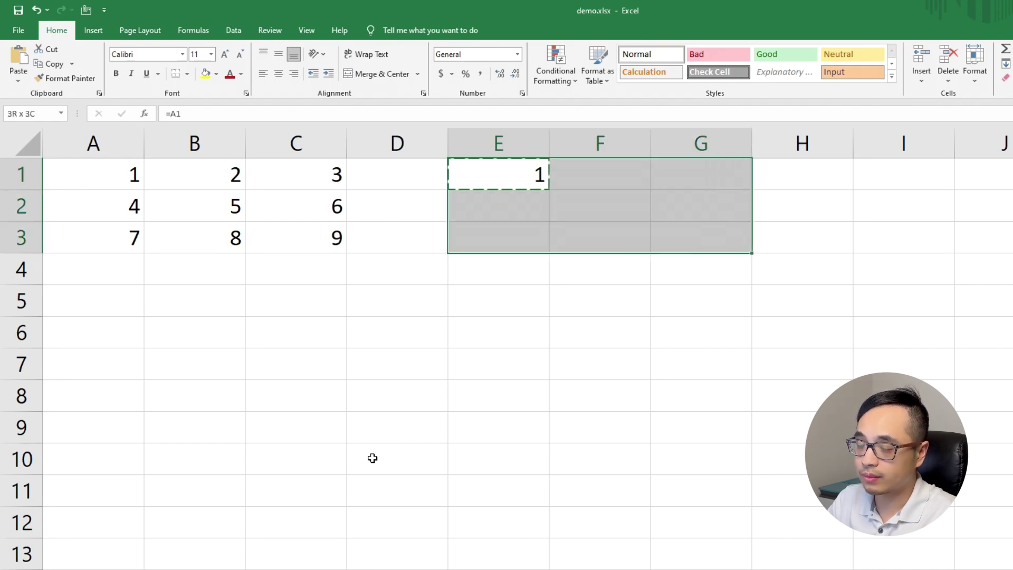
key(ctrl+v)
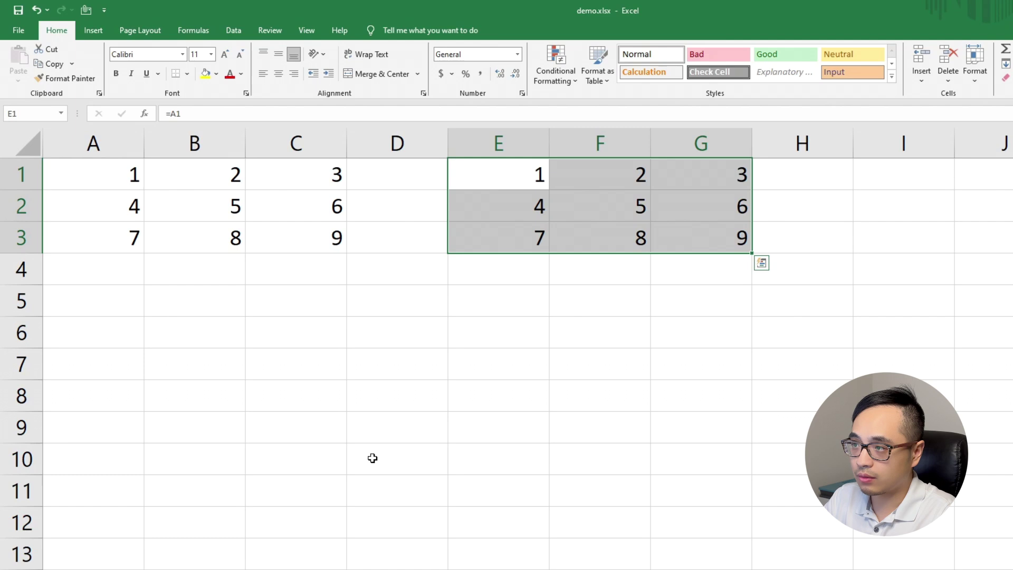
Step: Undo the last paste and enter the absolute reference =$A$1 in cell E1, keeping E1 selected
click(510, 177)
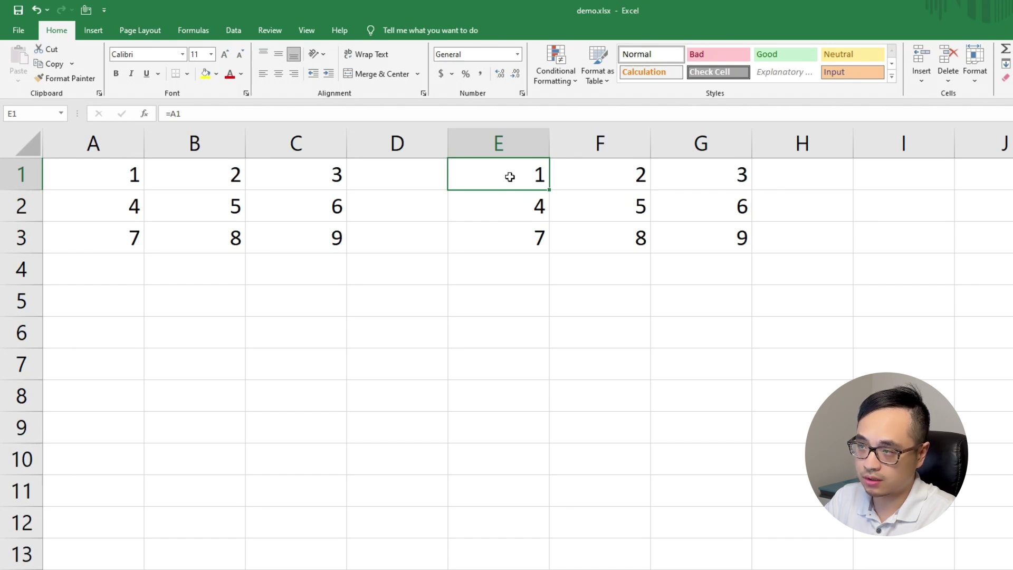
key(ctrl+z)
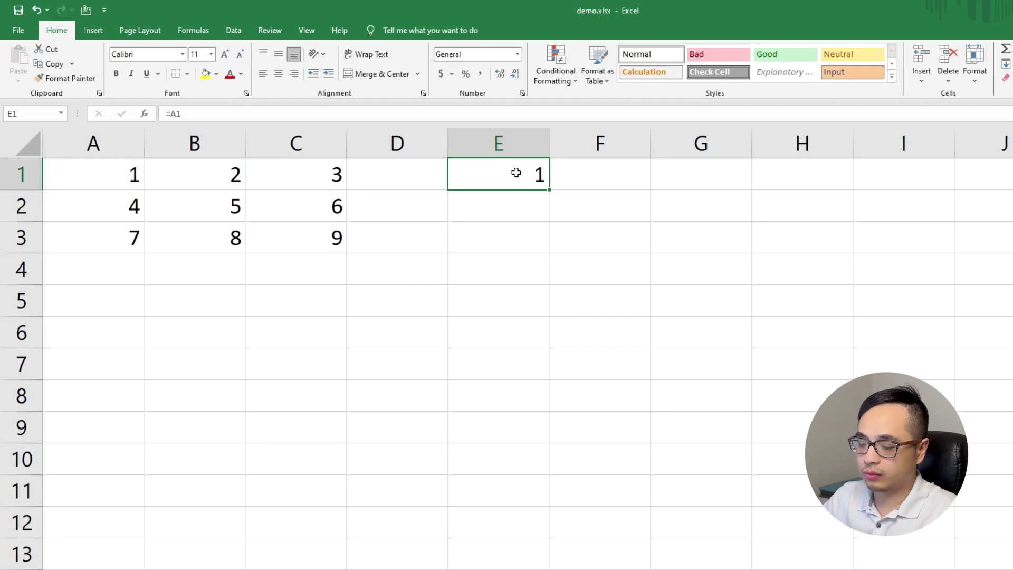
text(=)
key(Left)
key(Left)
key(Left)
key(Left)
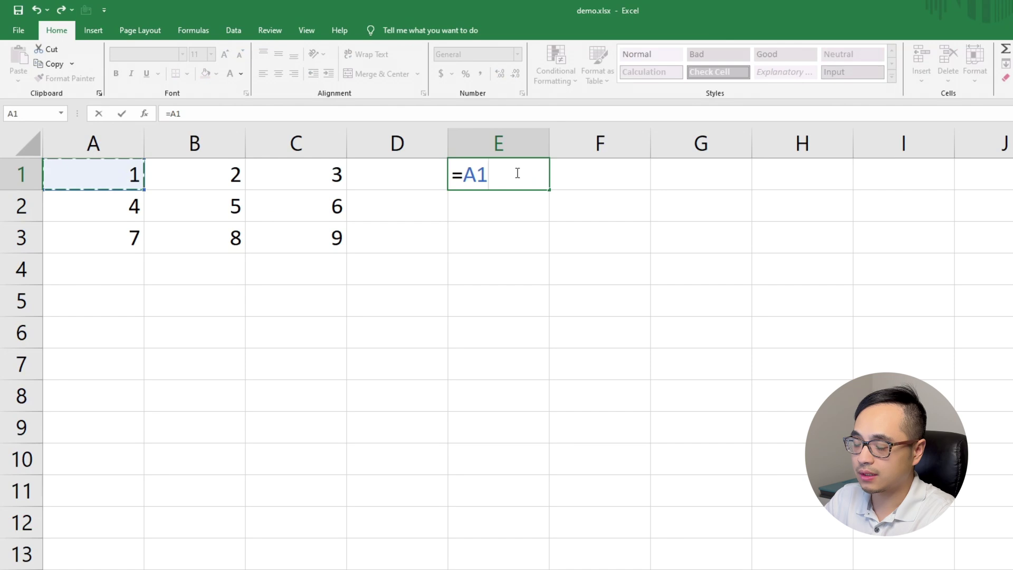
key(F4)
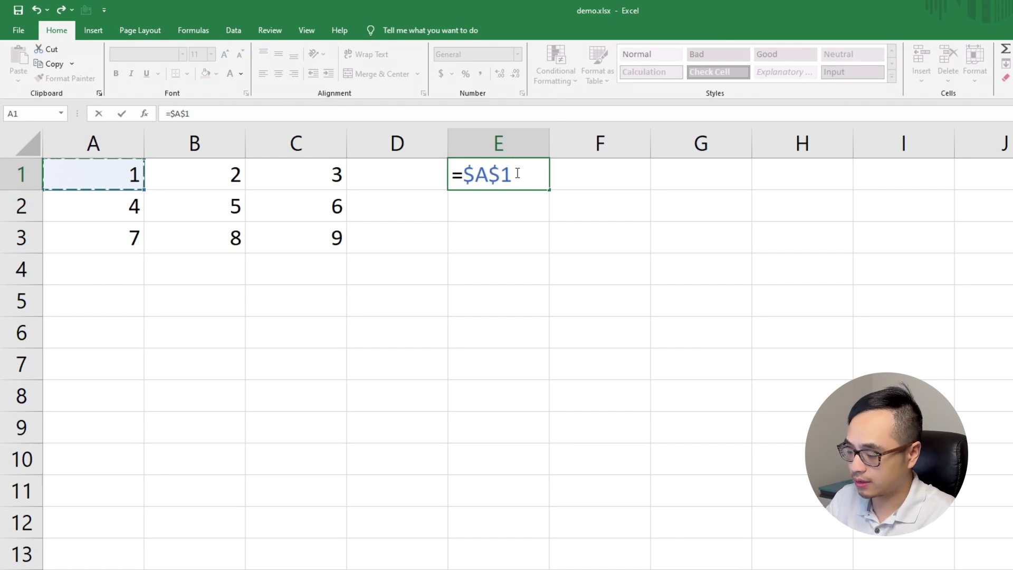
key(Return)
click(516, 172)
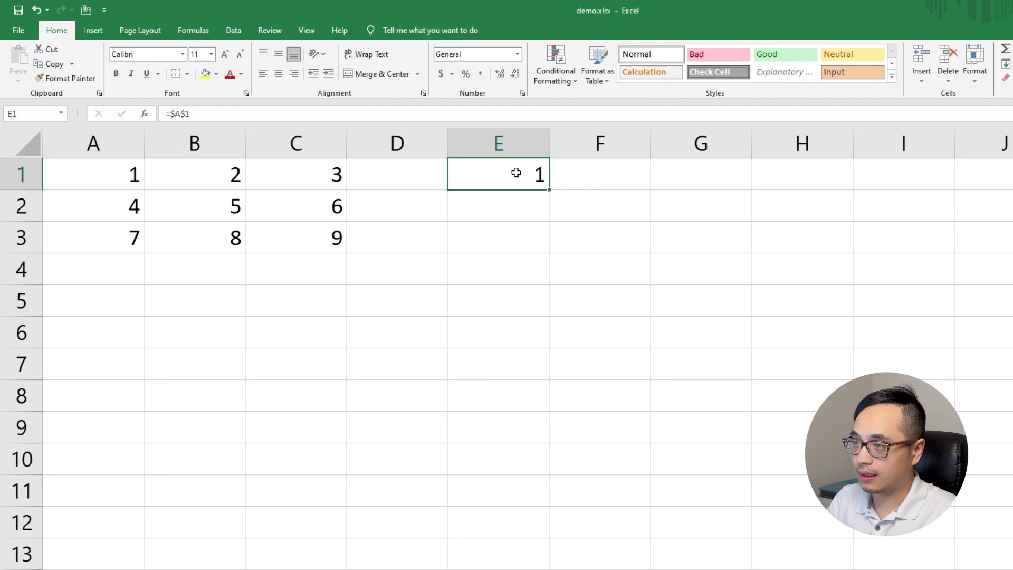
Step: Copy the absolute reference formula in E1 and paste it across the range E1:G3
key(ctrl+c)
key(shift+Down)
key(shift+Down)
key(shift+Right)
key(shift+Right)
key(ctrl+v)
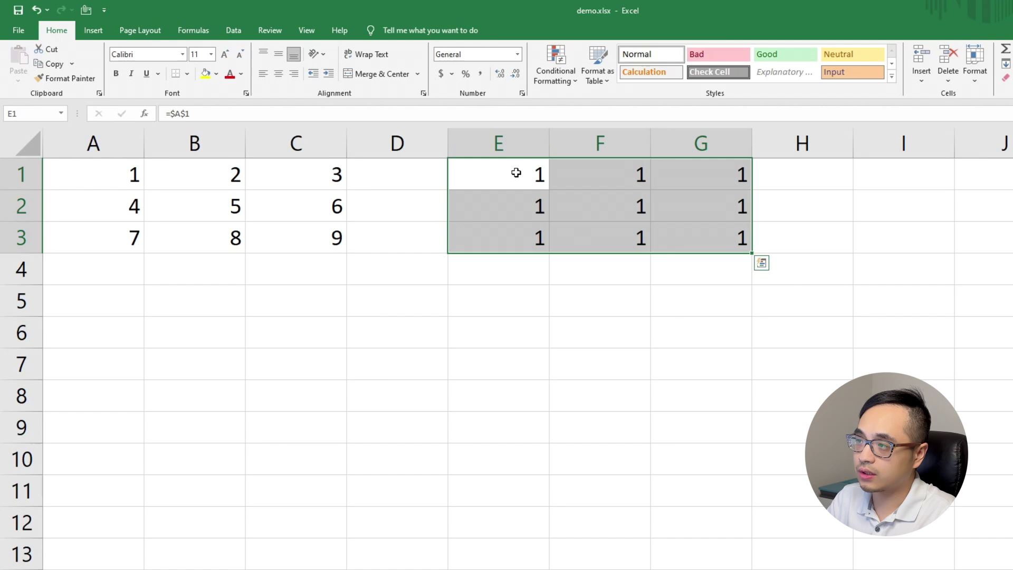
Step: Undo the pasted absolute references and enter the row-locked formula =A$1 in cell E1, keeping E1 selected
click(516, 173)
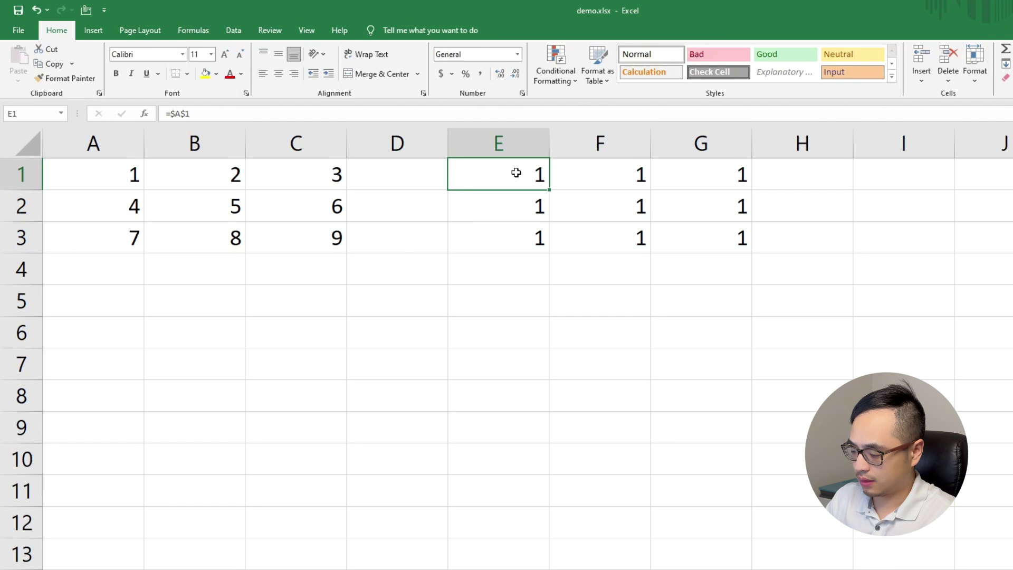
key(ctrl+z)
click(516, 172)
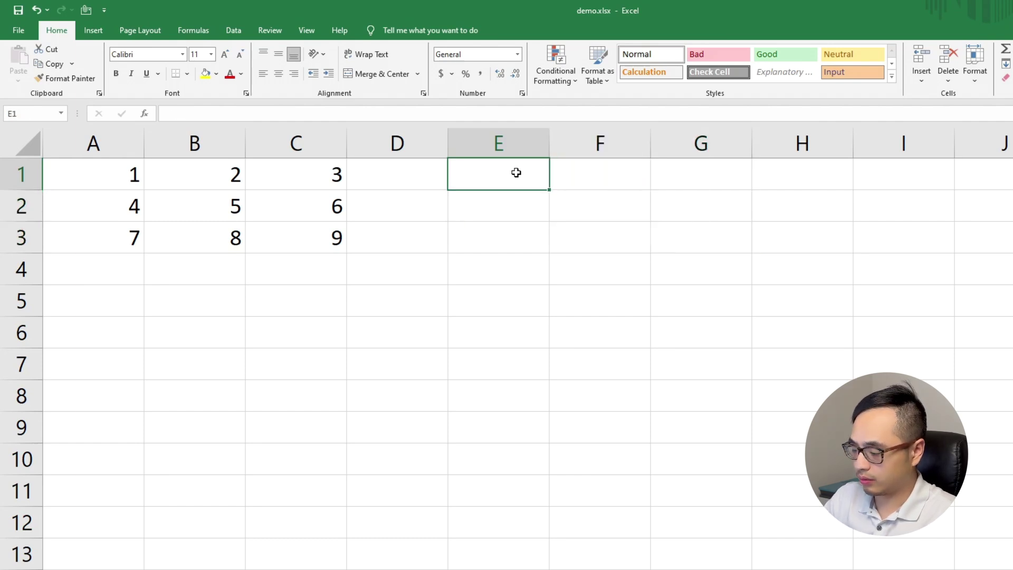
text(=)
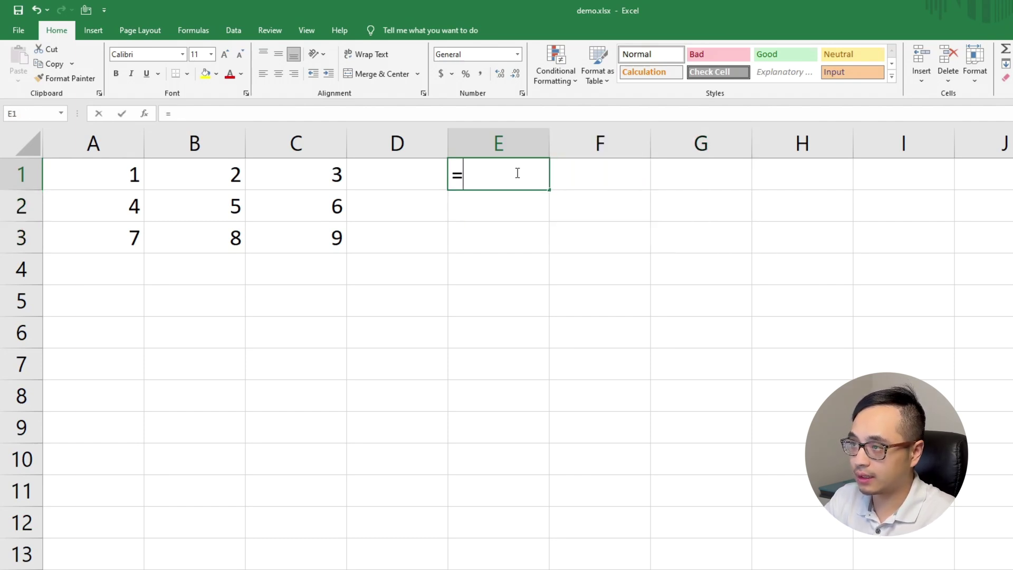
key(Left)
key(Left)
key(Left)
key(Left)
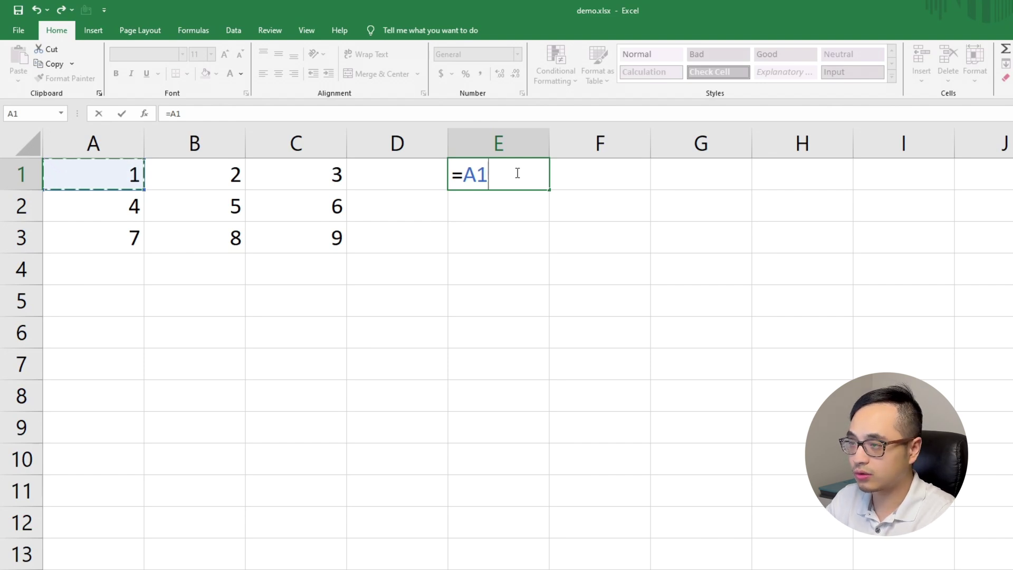
key(F4)
key(F4)
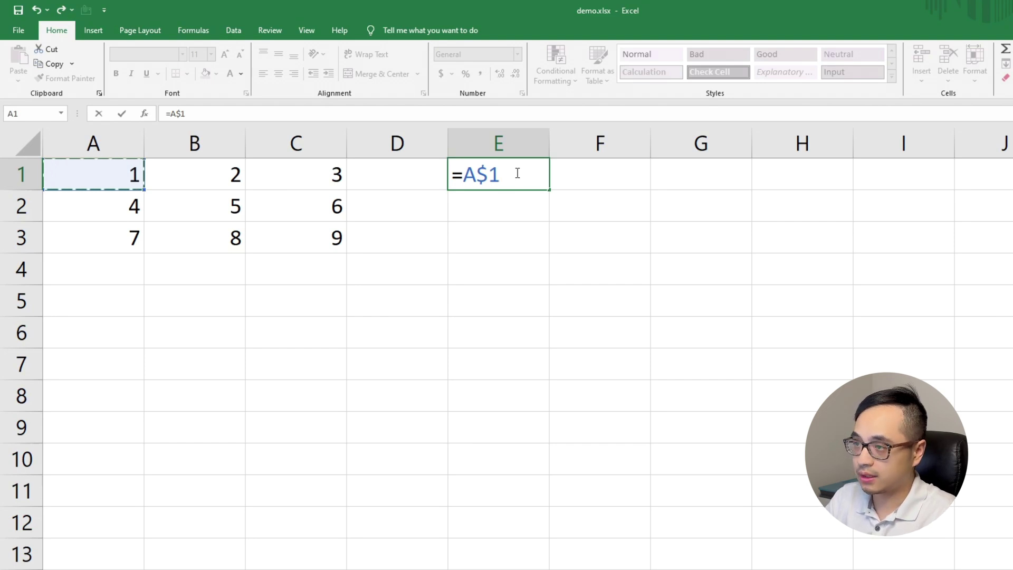
key(Return)
click(516, 173)
Step: Copy the row-locked formula in E1 and paste it across the range E1:G3
key(ctrl+c)
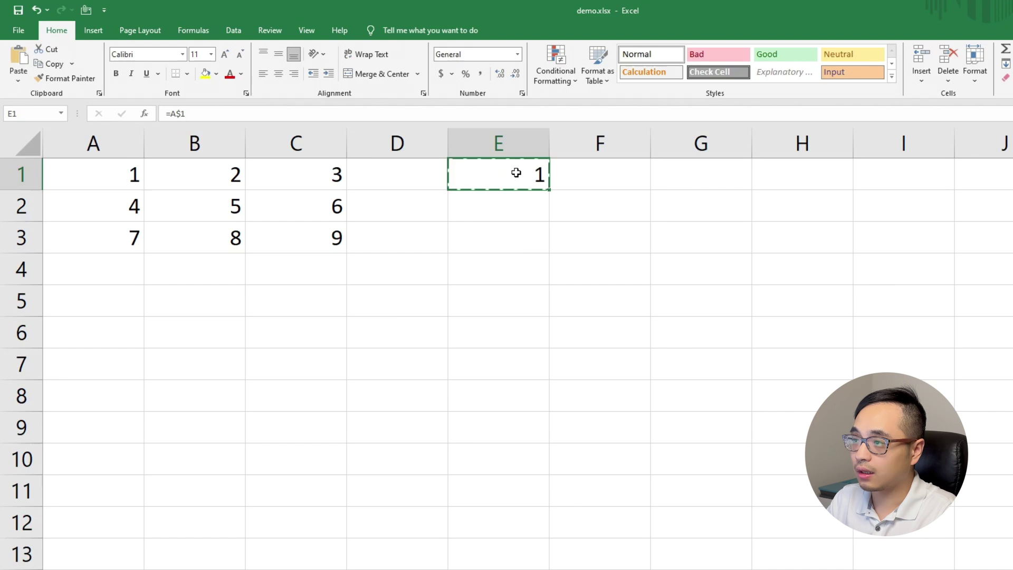
key(shift+Right)
key(shift+Right)
key(shift+Down)
key(shift+Down)
key(Return)
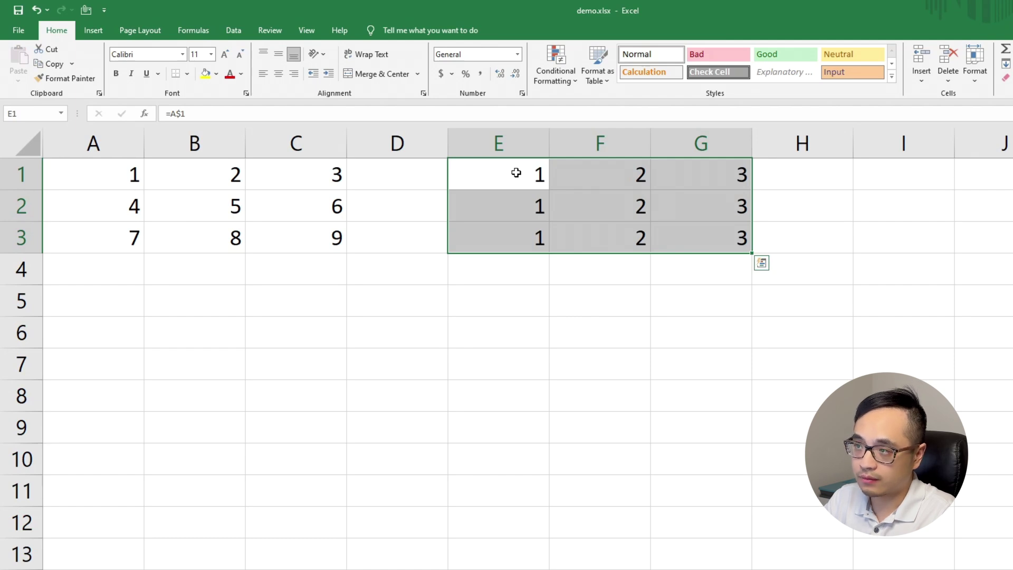
Step: Replace the formula in cell E1 with the column-locked reference =$A1
click(502, 179)
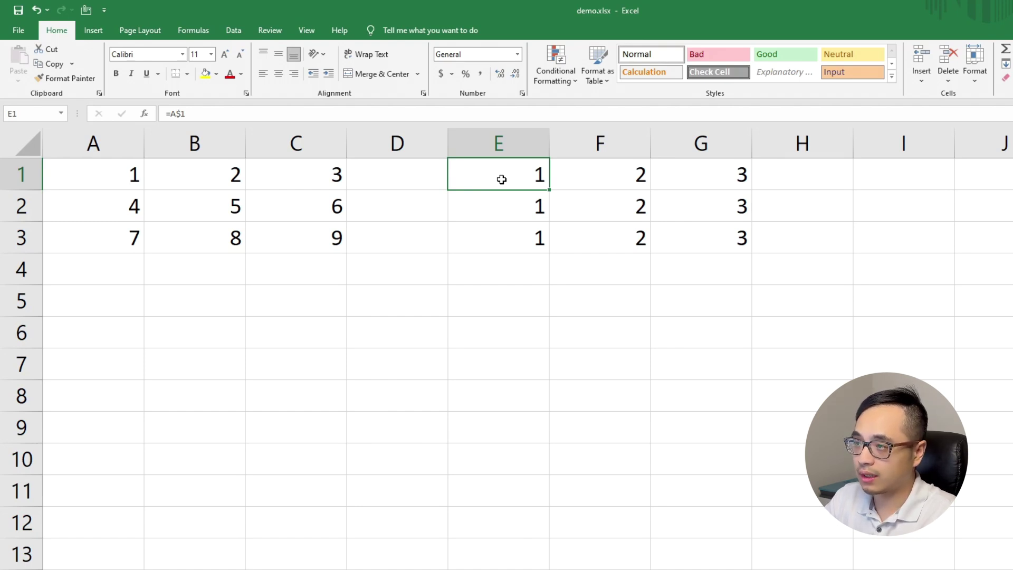
text(=)
key(Left)
key(Left)
key(Left)
key(Left)
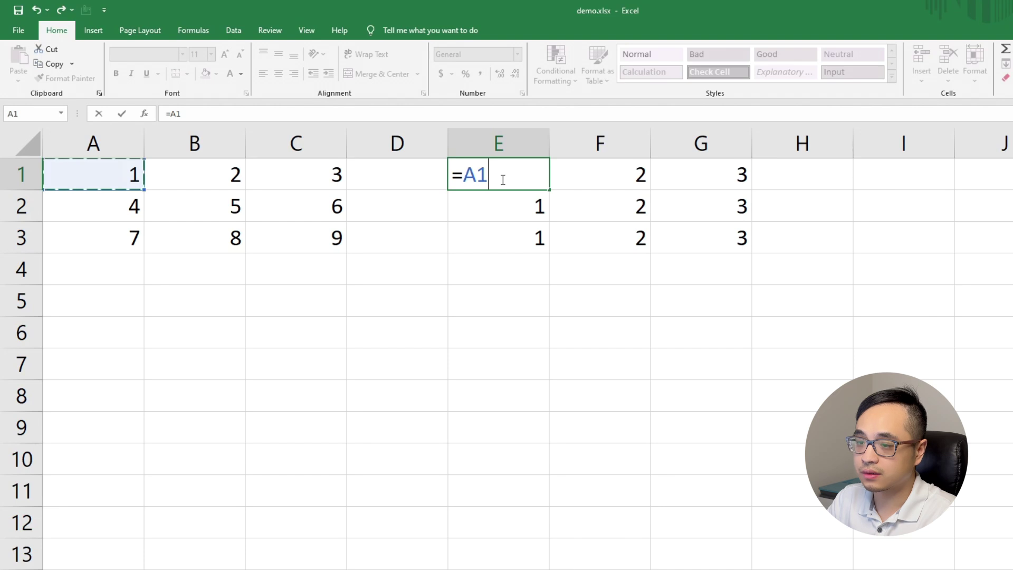
key(F4)
key(F4)
key(F4)
key(Return)
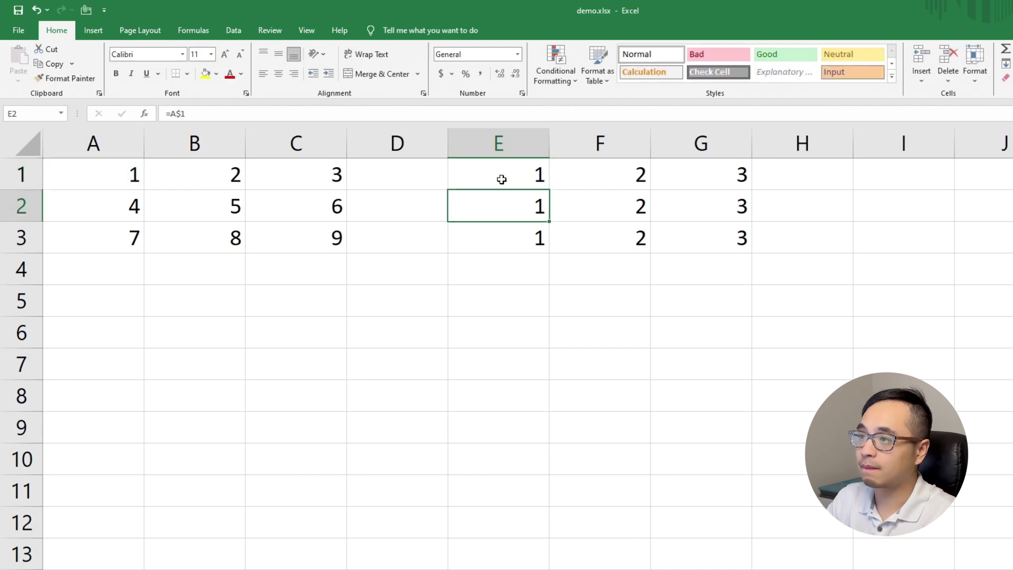
Step: Copy the column-locked formula in E1 and paste it across the range E1:G3
click(502, 180)
key(ctrl+c)
key(shift+Right)
key(shift+Right)
key(shift+Down)
key(shift+Down)
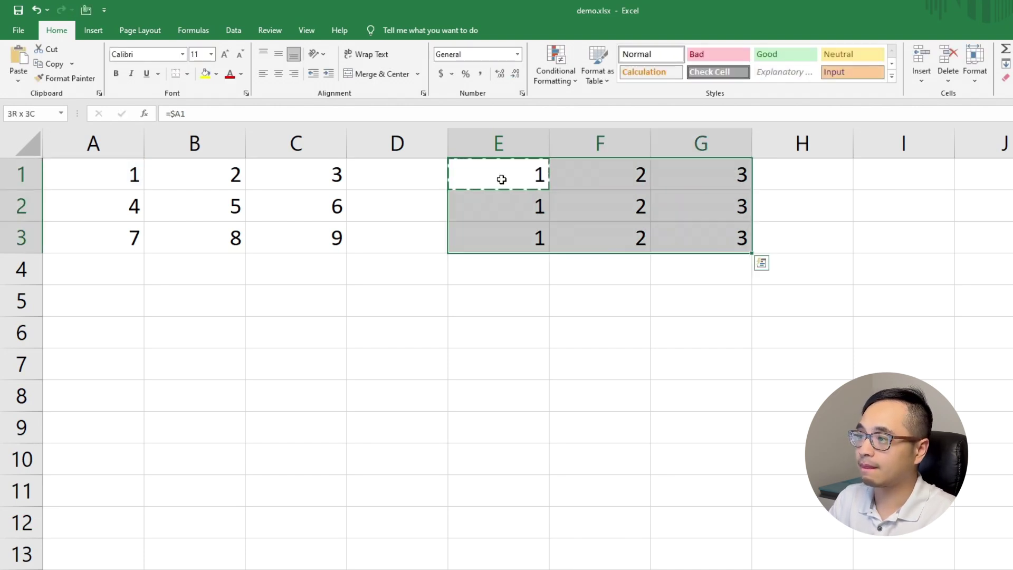
key(ctrl+v)
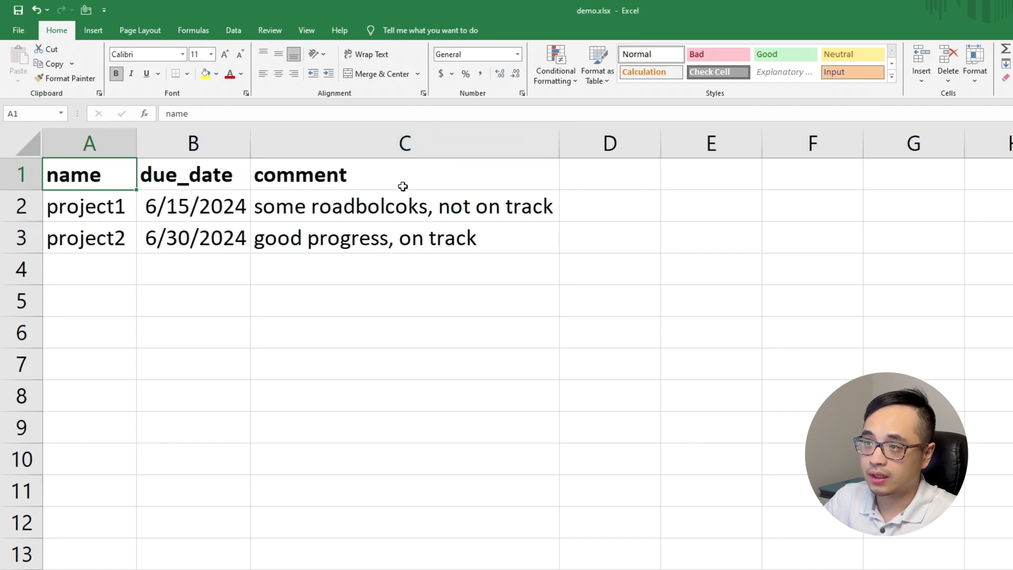
click(397, 212)
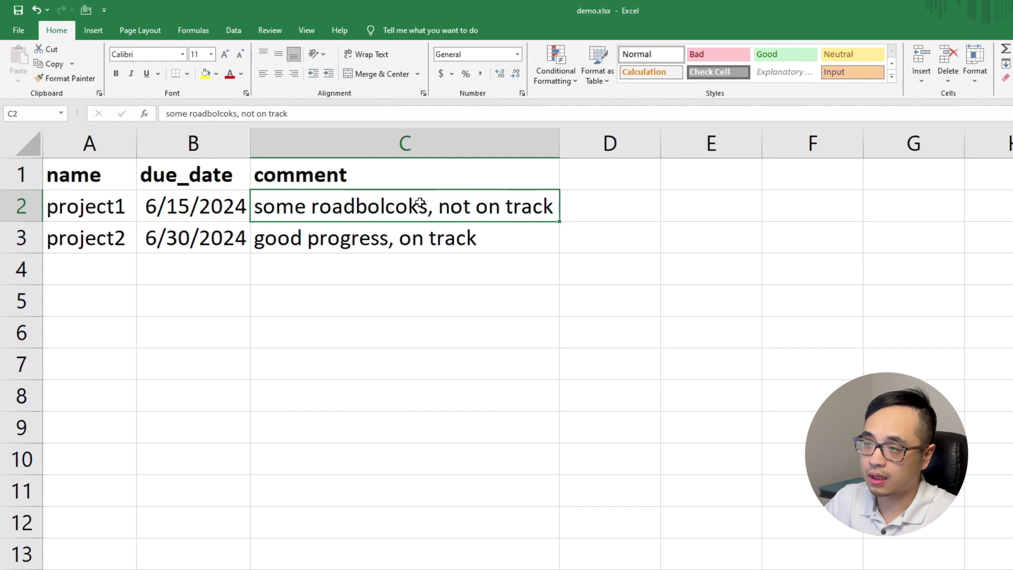
double_click(367, 206)
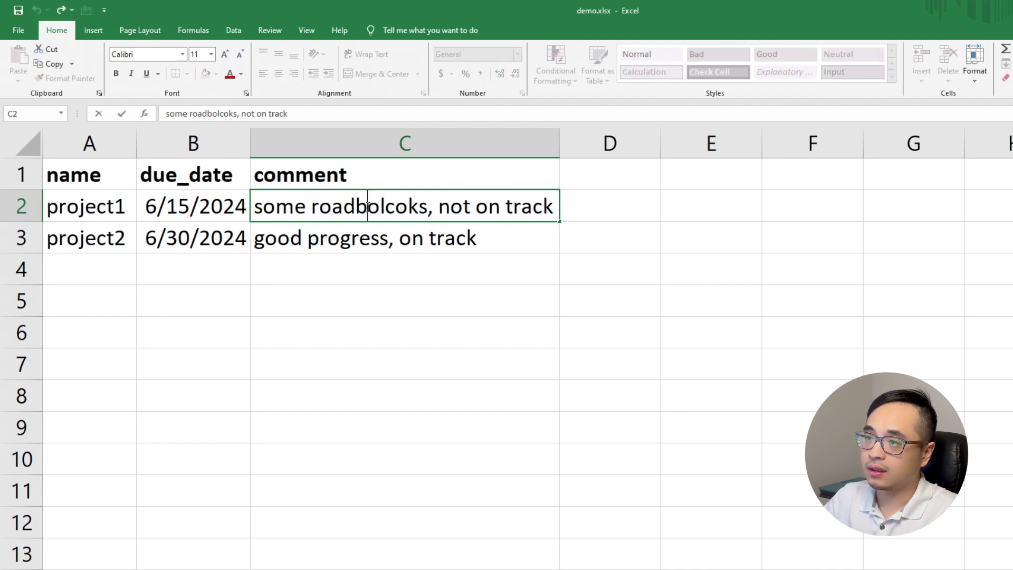
key(Escape)
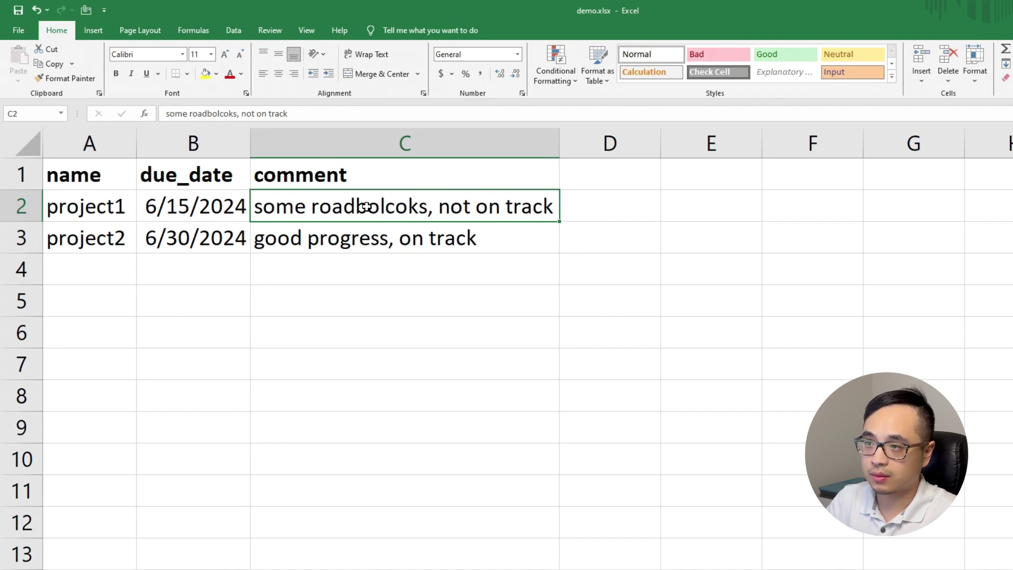
key(Left)
key(Left)
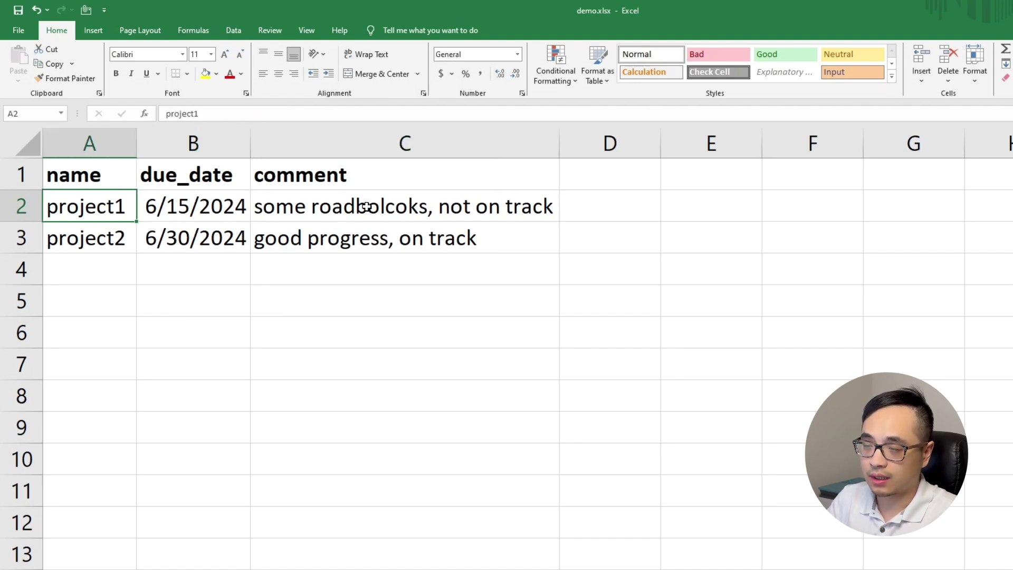
Step: Edit the project1 comment in cell C2 in place, correcting "roadbolcoks" to "roadblocks"
key(Right)
key(Right)
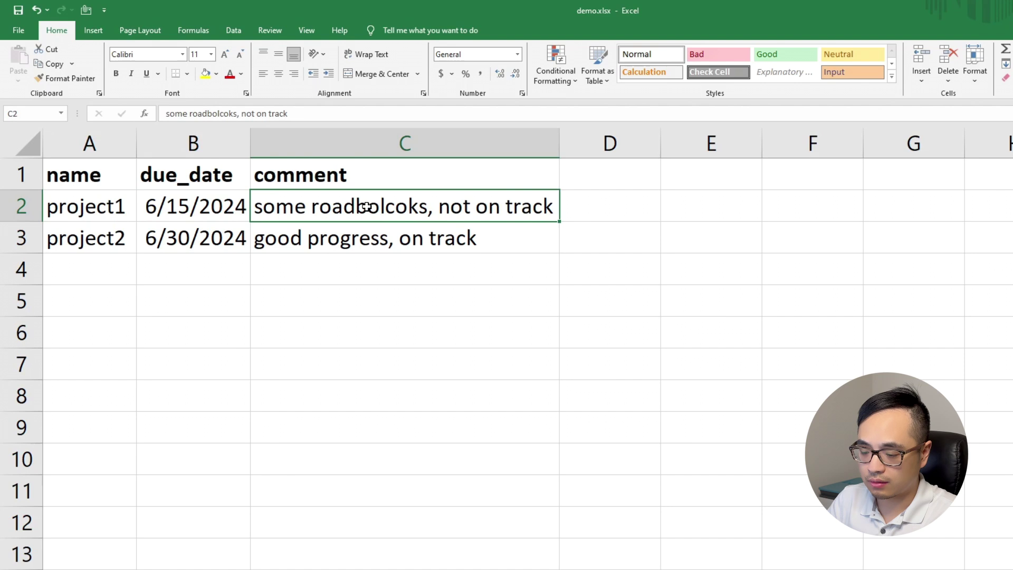
key(F2)
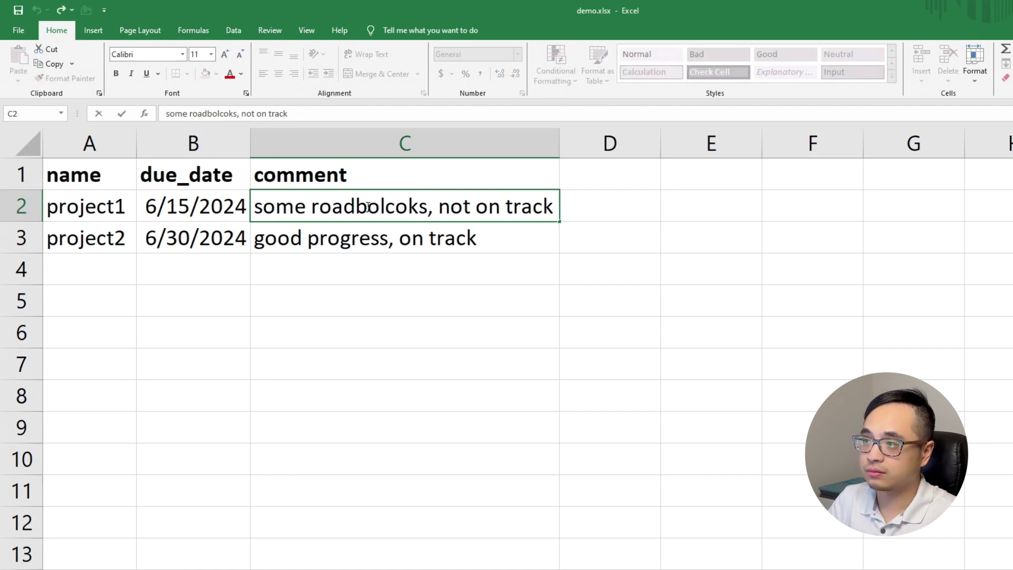
key(Left)
key(Left)
key(Left)
key(Left)
key(Left)
key(Left)
key(Left)
key(Left)
key(Left)
key(Left)
key(Left)
key(Left)
key(Left)
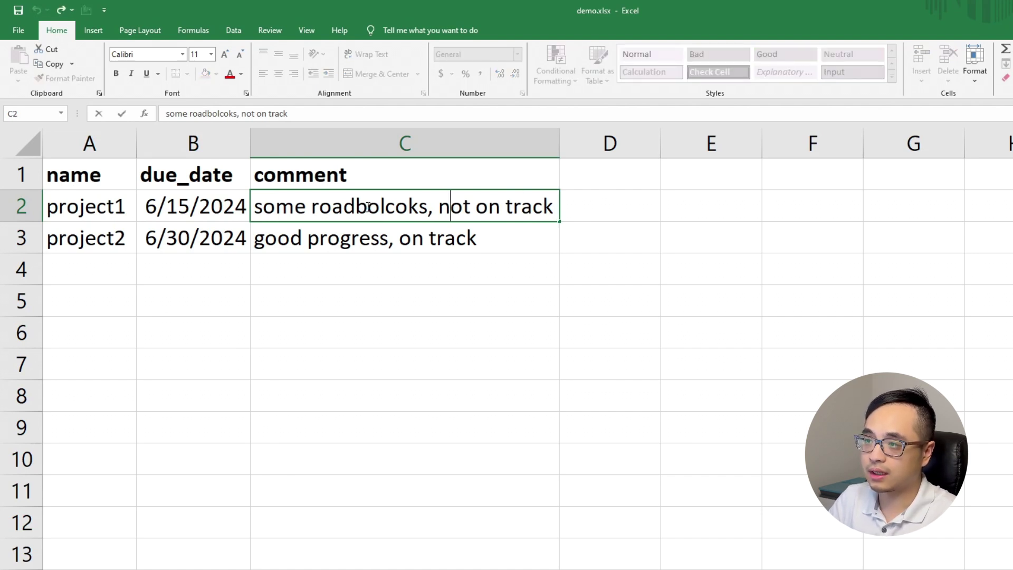
key(Left)
key(Left)
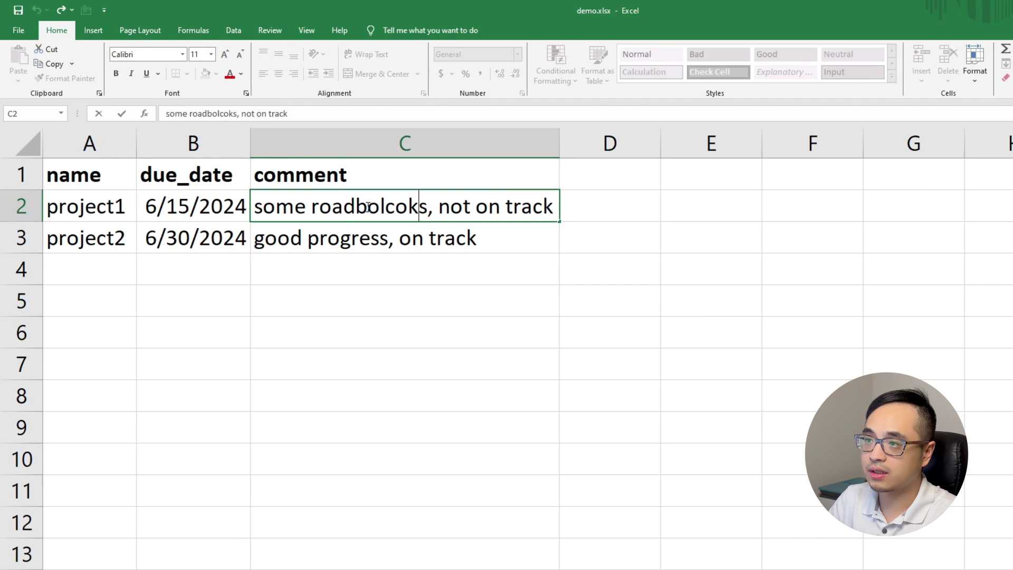
key(shift+Left)
key(shift+Left)
key(shift+Left)
key(shift+Left)
key(shift+Left)
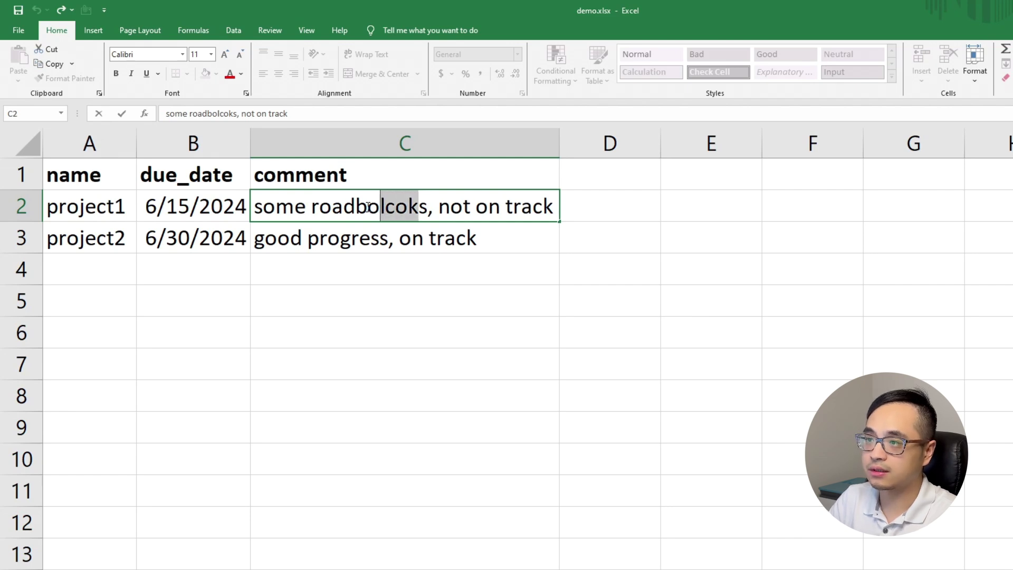
text(lock)
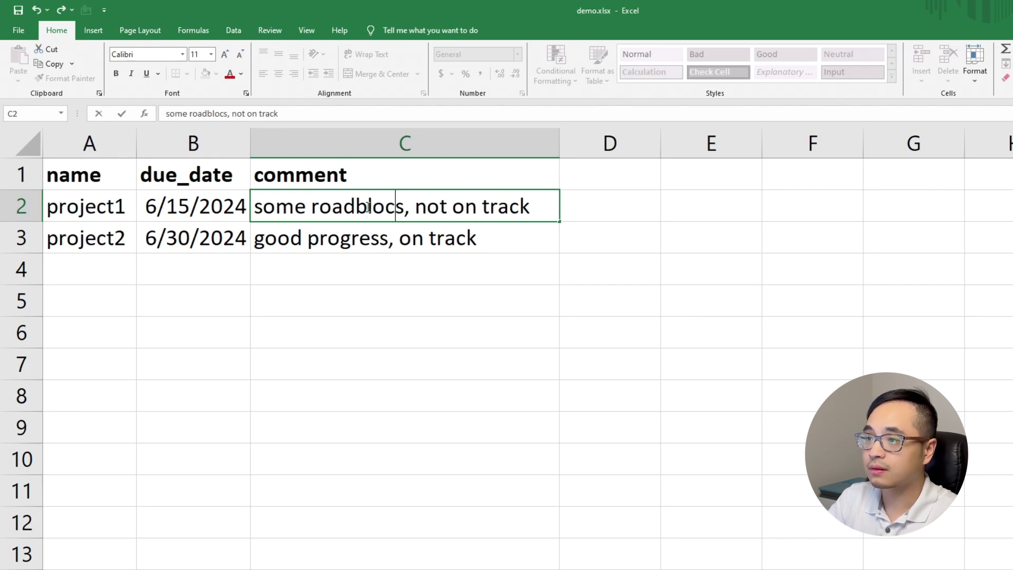
key(Return)
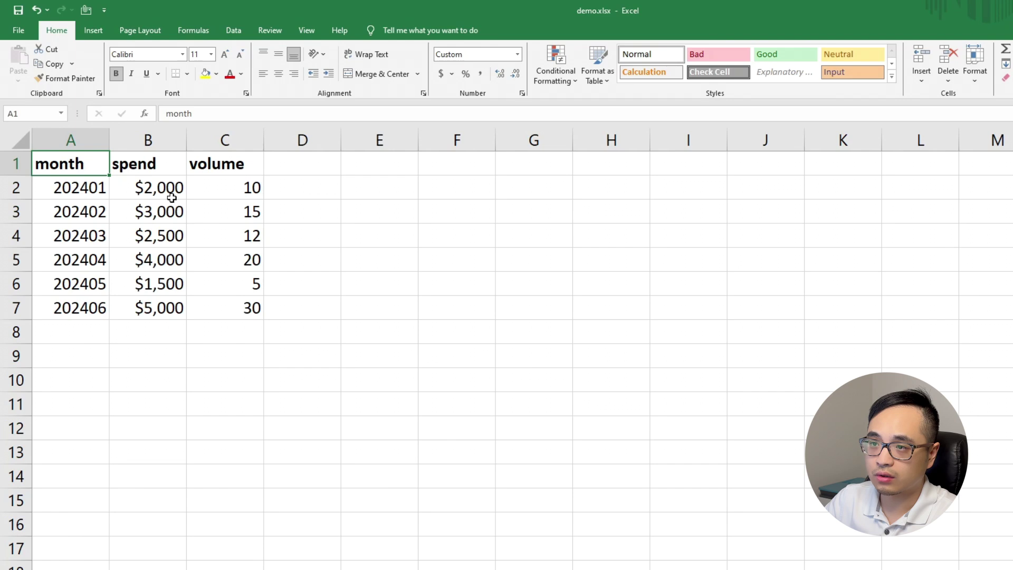
Step: Highlight spend values in B2:B7 greater than 3000 with Light Red Fill with Dark Red Text, and select B5
drag(165, 185, 158, 310)
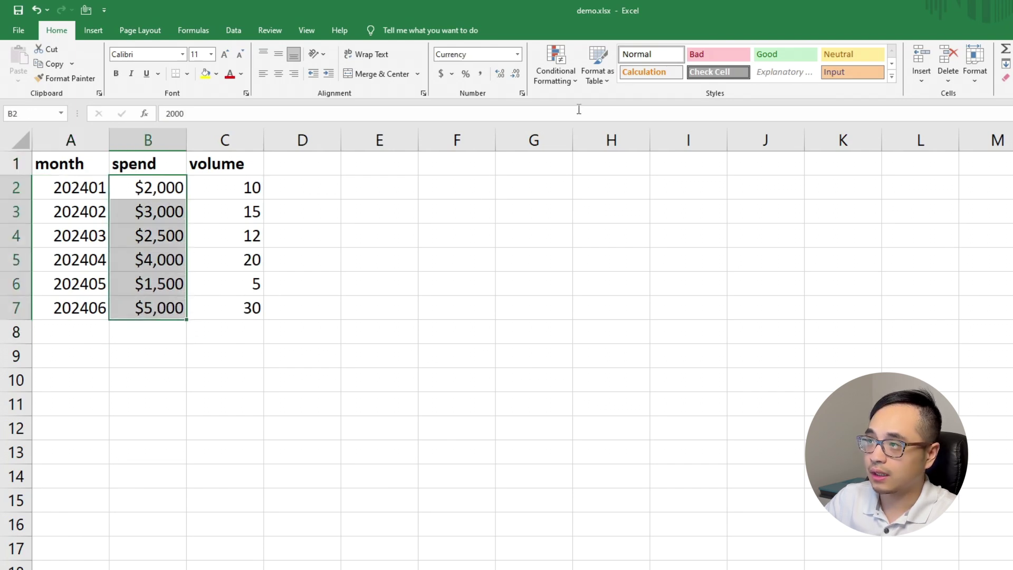
click(570, 81)
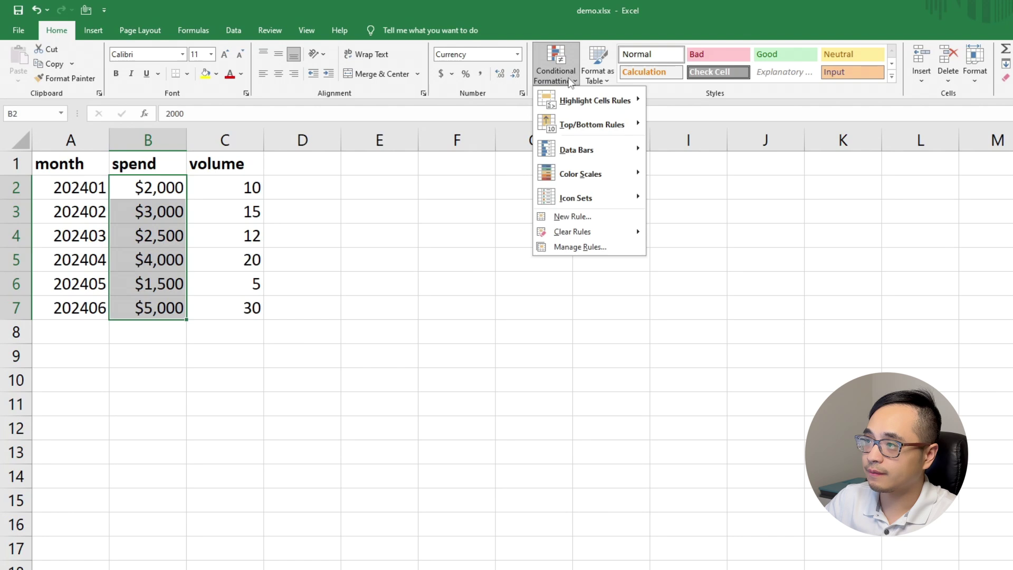
mouse_move(586, 104)
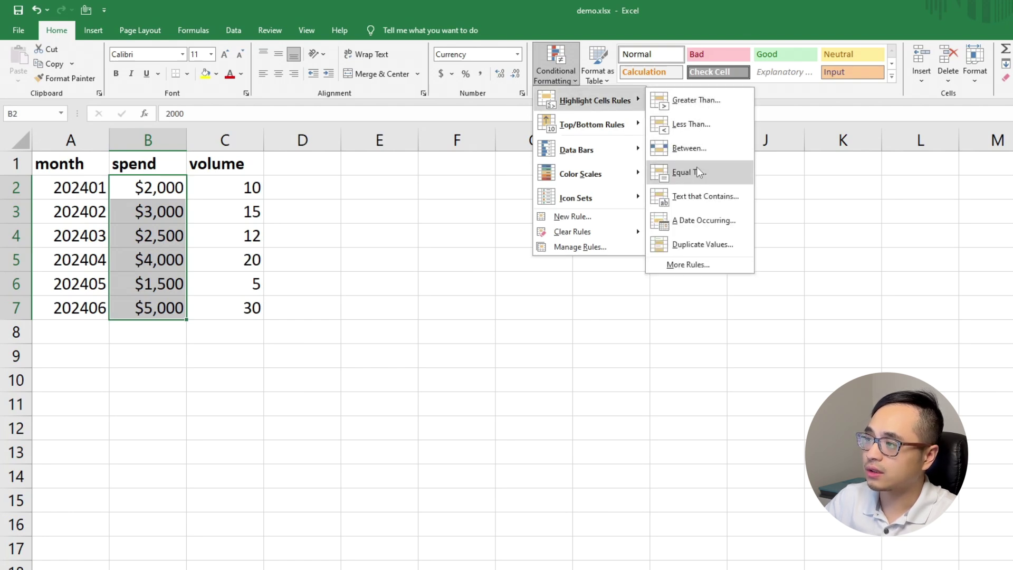
click(696, 101)
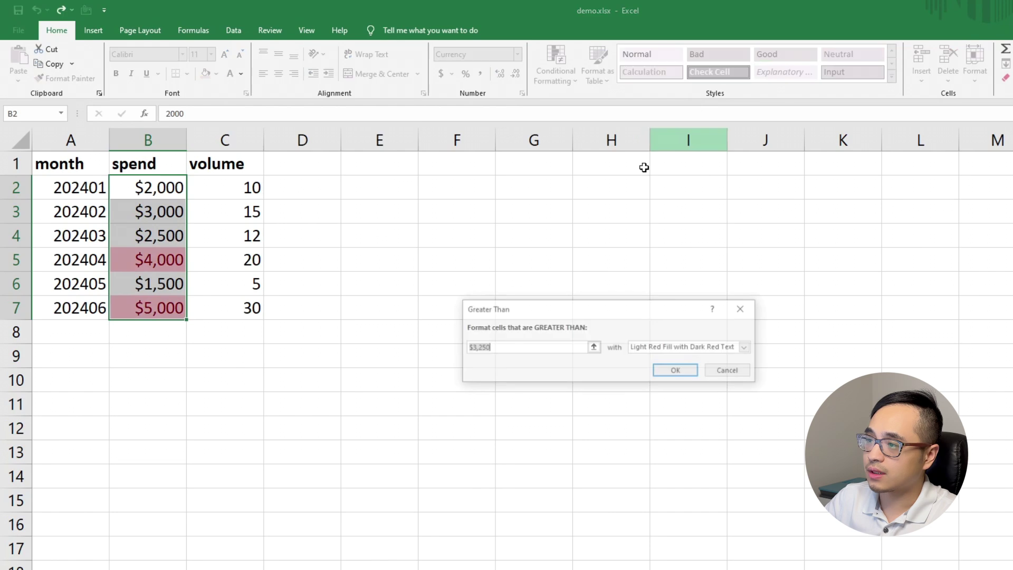
text(3000)
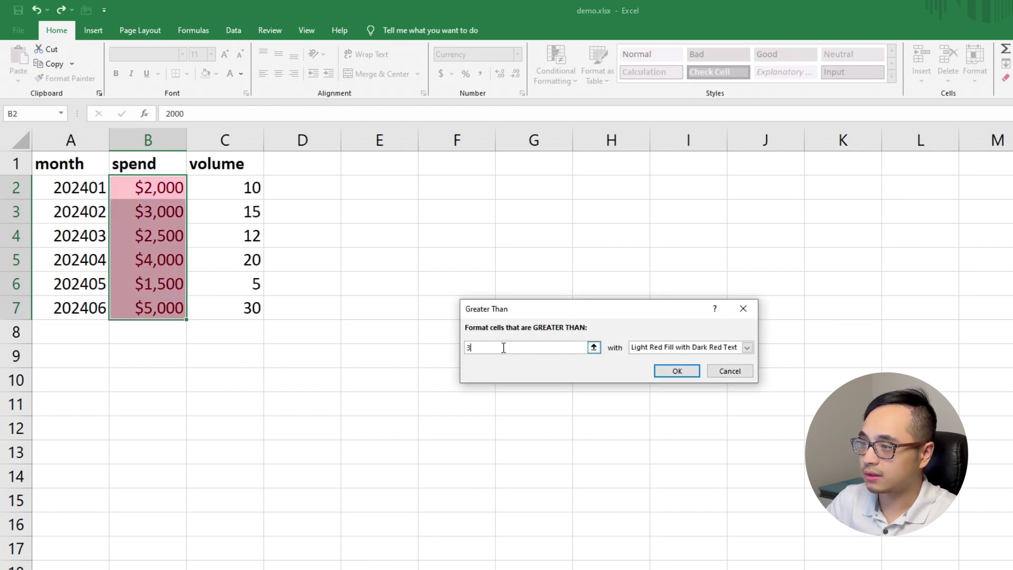
key(Return)
key(Down)
key(Down)
key(Down)
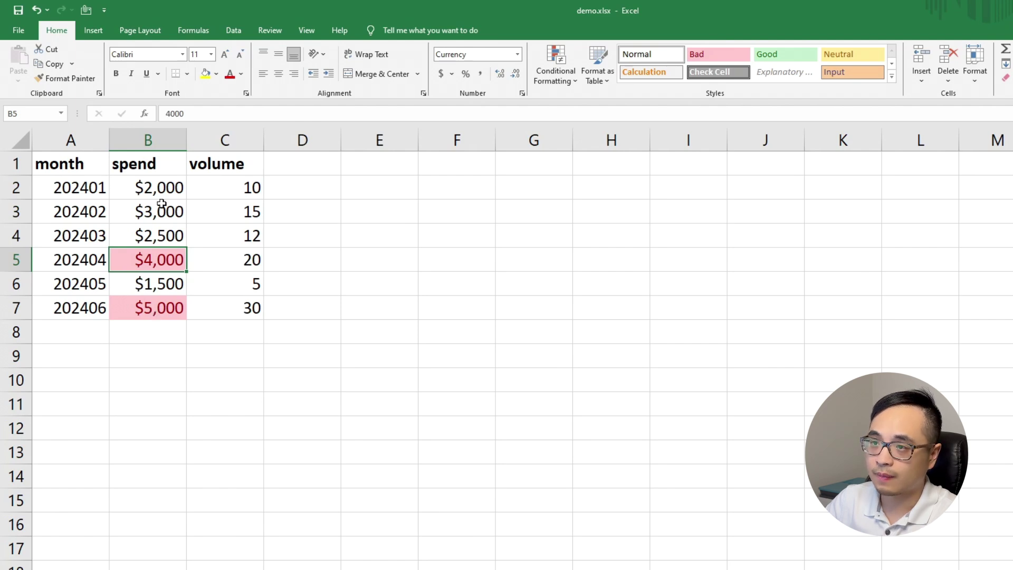
Step: Undo the highlight rule on spend values B2:B7 and preview the Top/Bottom Rules, Data Bars, Color Scales and Icon Sets formatting options
key(ctrl+z)
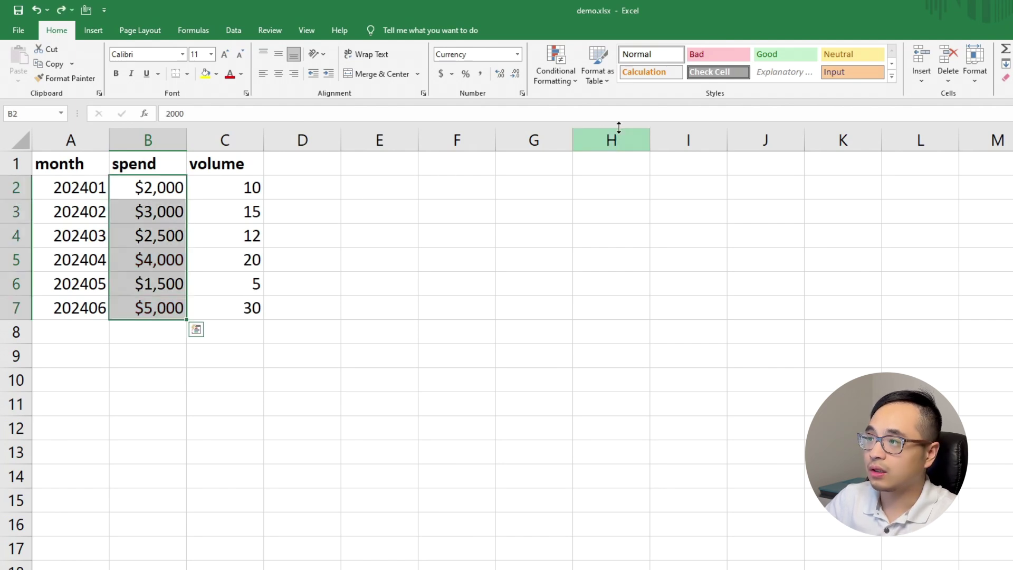
click(563, 82)
mouse_move(590, 128)
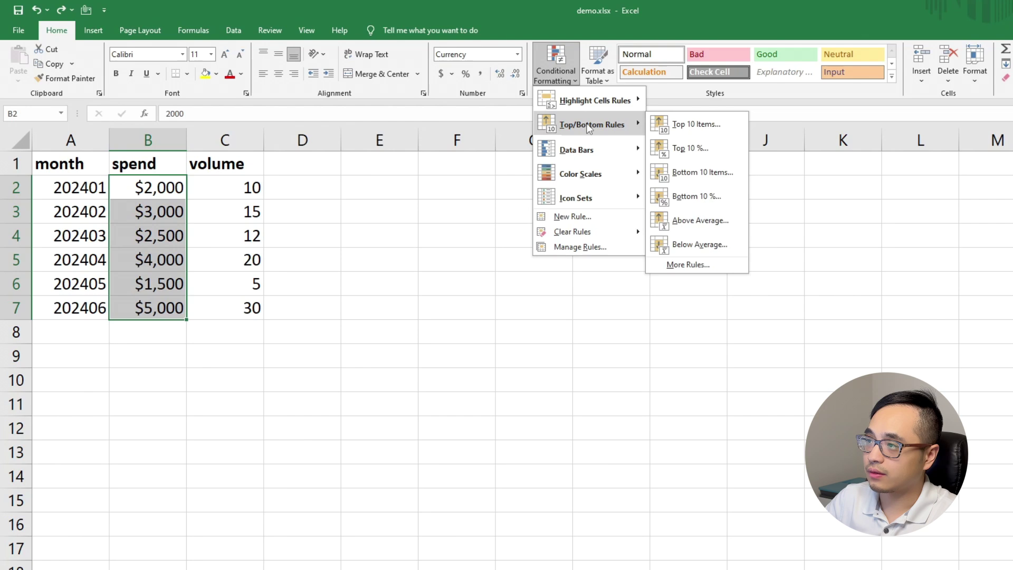
mouse_move(593, 153)
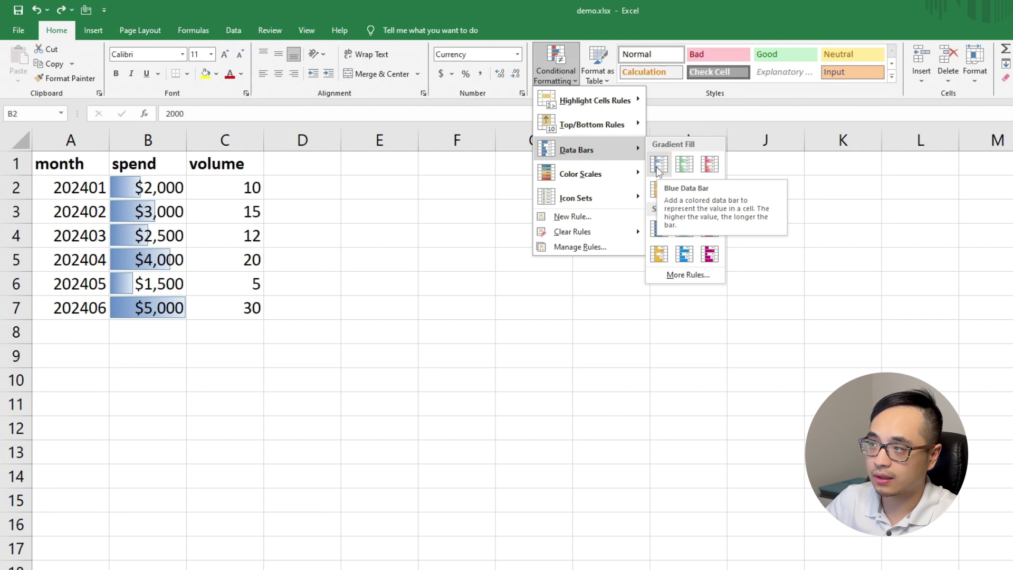
mouse_move(626, 177)
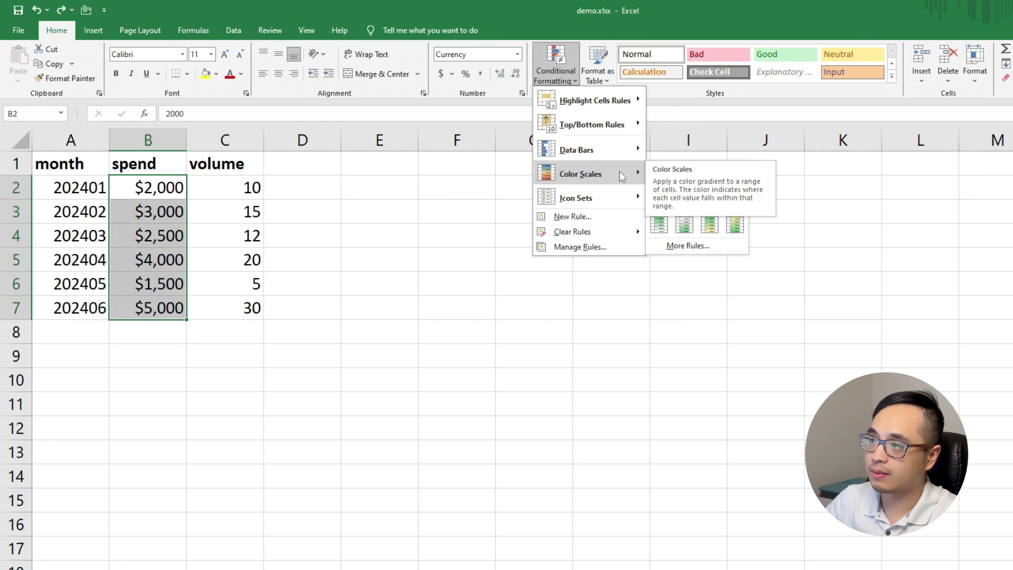
mouse_move(611, 203)
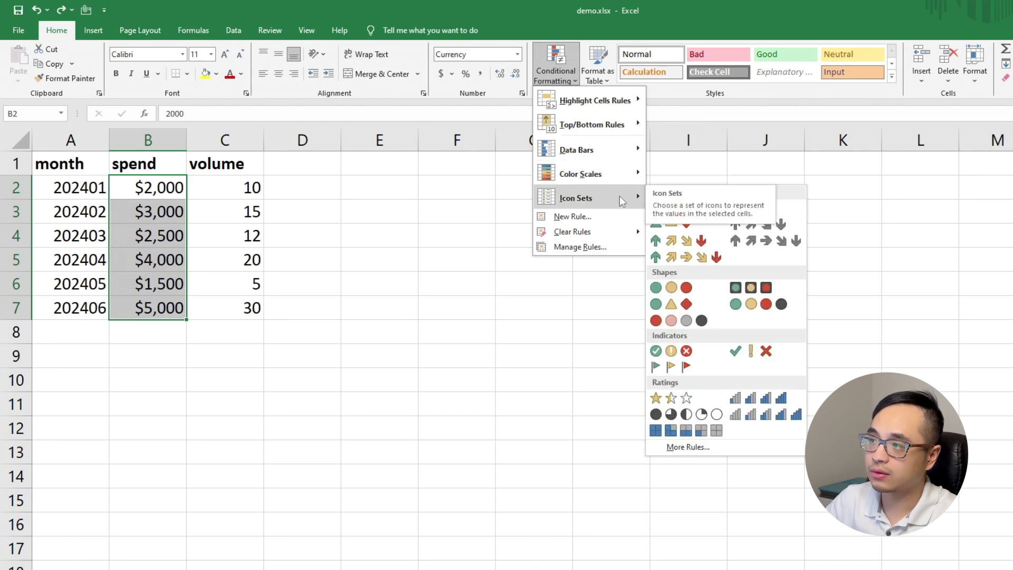
click(379, 260)
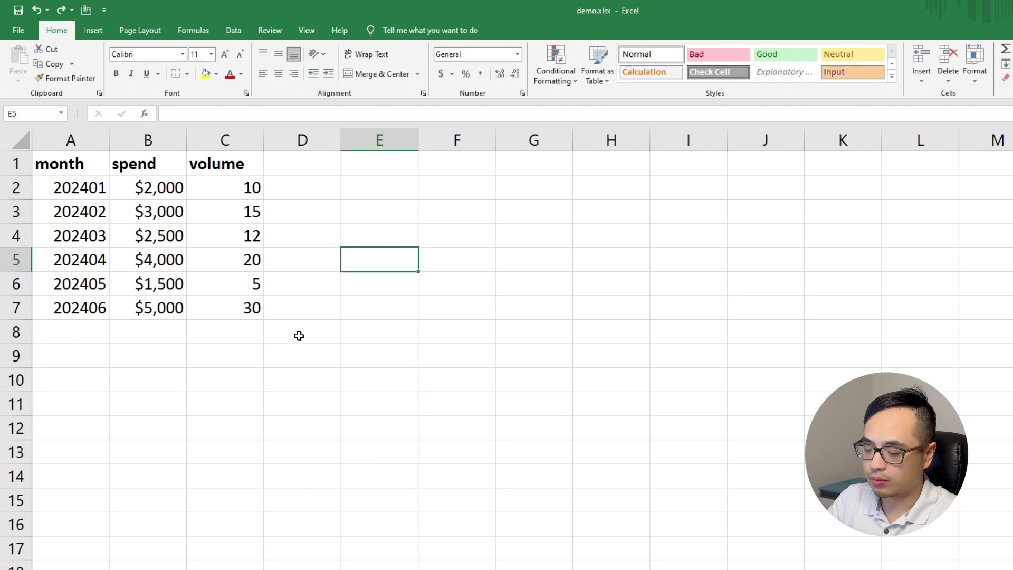
Step: Copy the whole month, spend and volume table in A1:C7
key(ctrl+Home)
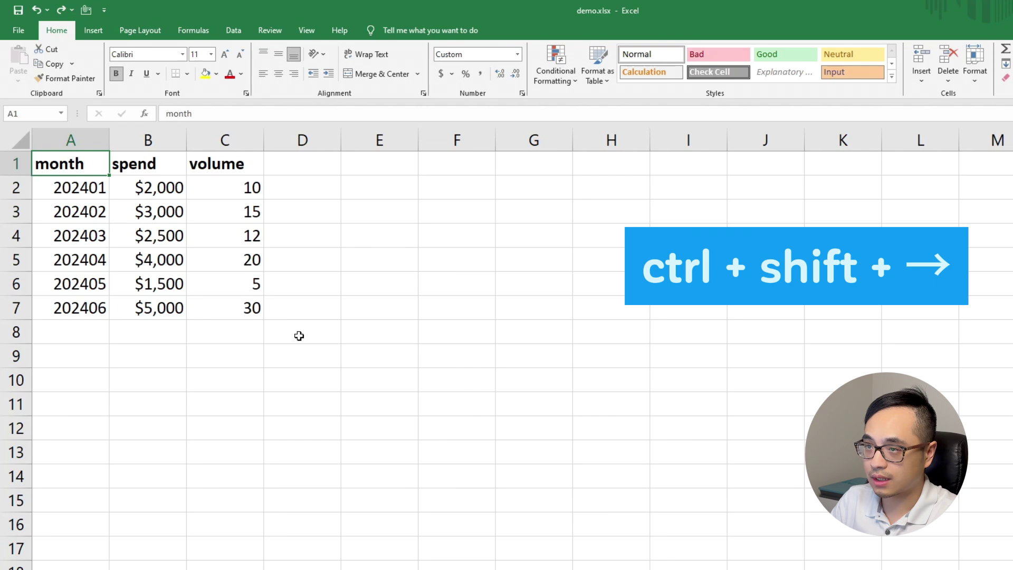
key(ctrl+shift+Right)
key(ctrl+shift+Down)
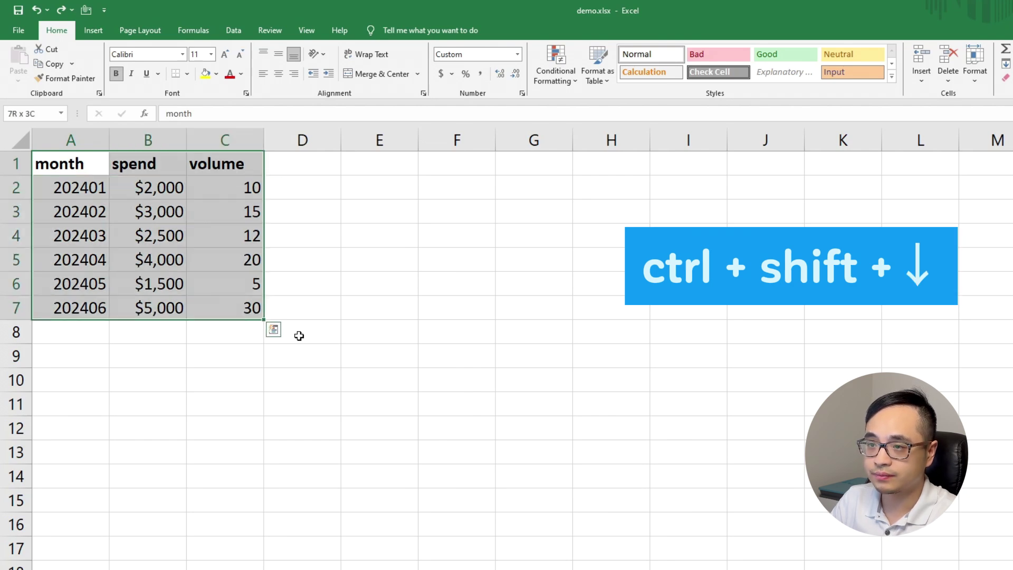
key(ctrl+c)
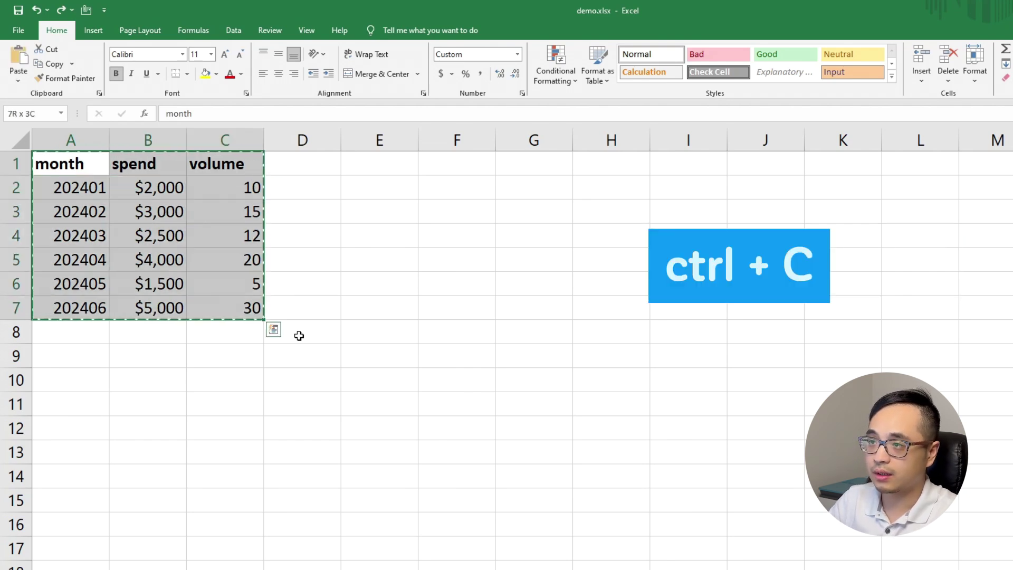
Step: Paste the copied table at cell E1 using Paste Special with Transpose
click(382, 164)
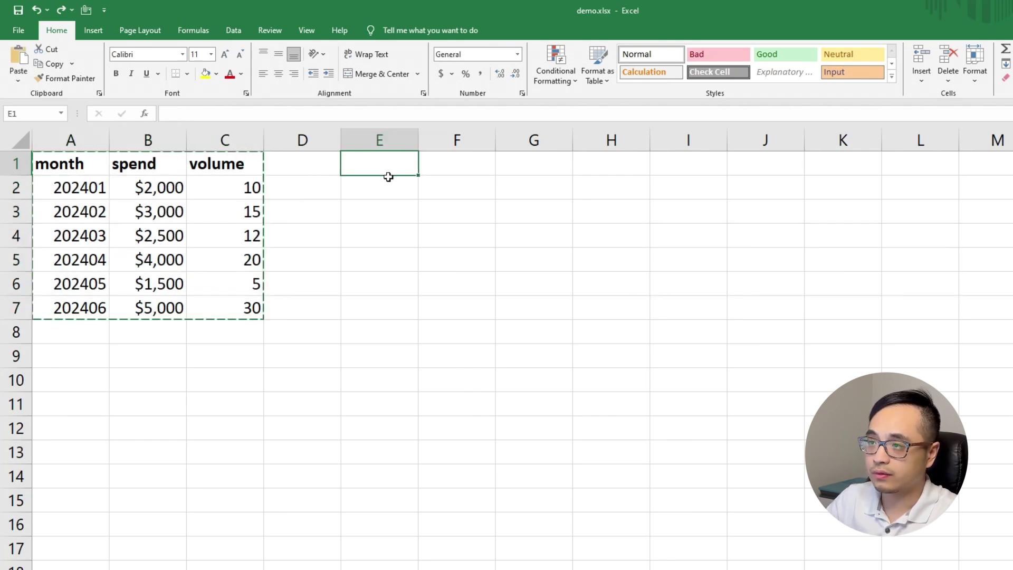
click(386, 263)
click(384, 159)
right_click(384, 159)
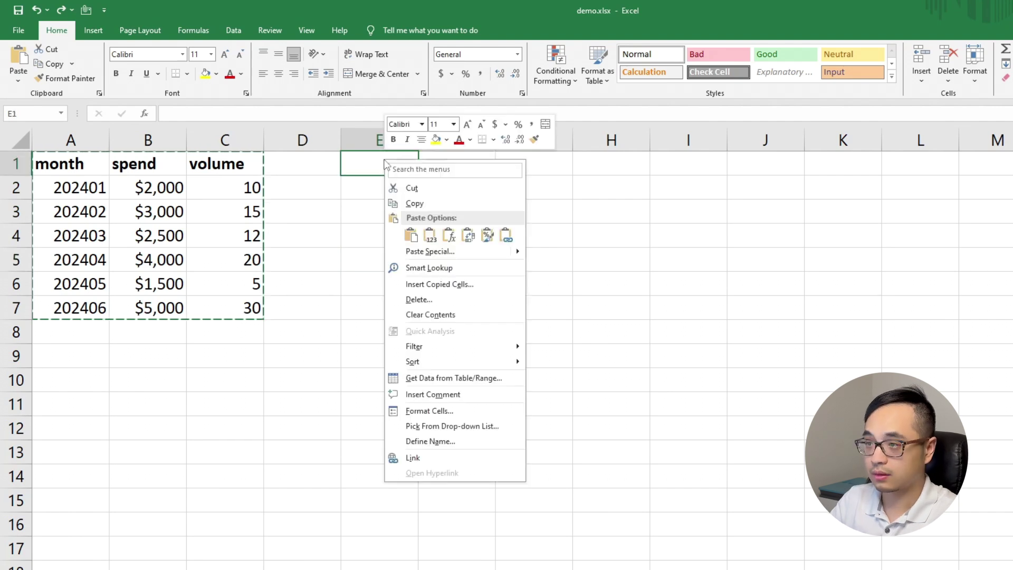
key(s)
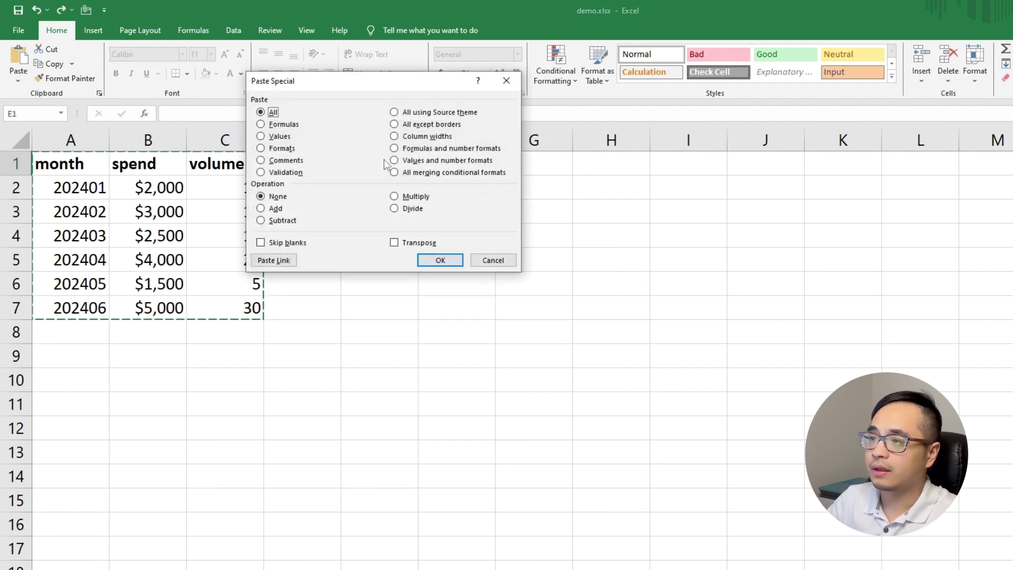
click(434, 256)
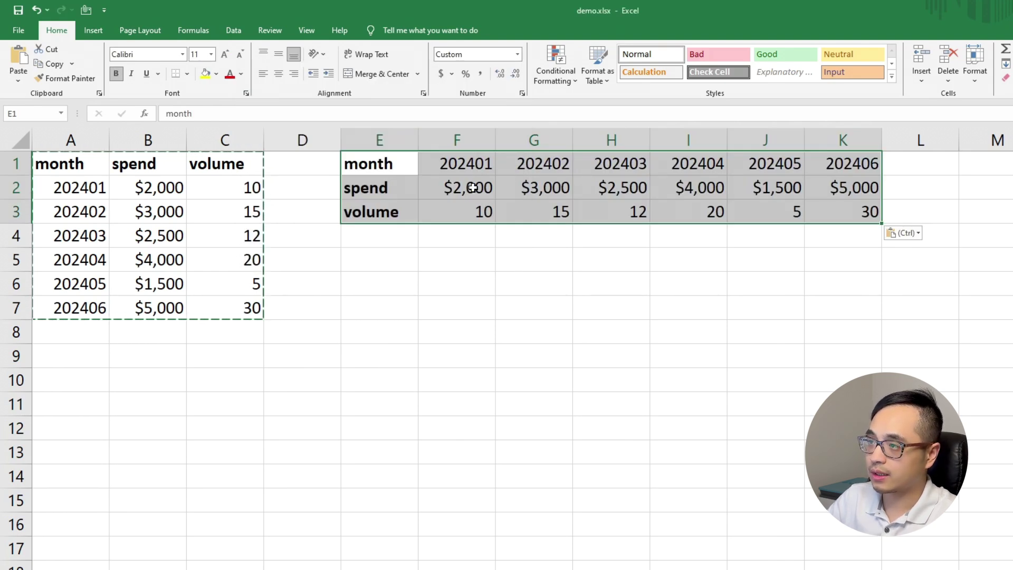
Step: Insert a Line sparkline in cell L2 for the transposed spend values F2:K2
drag(473, 188, 860, 187)
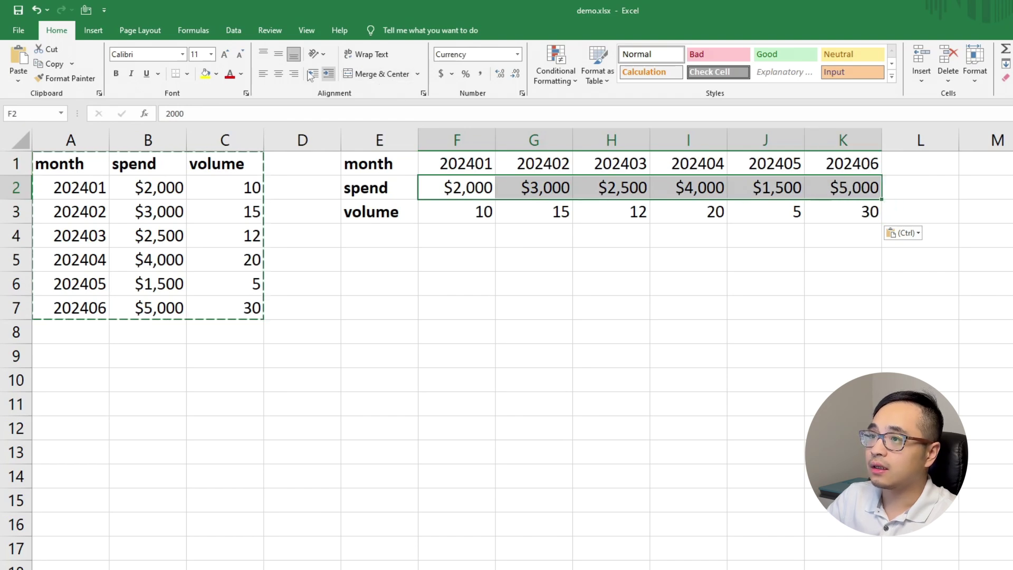
click(93, 30)
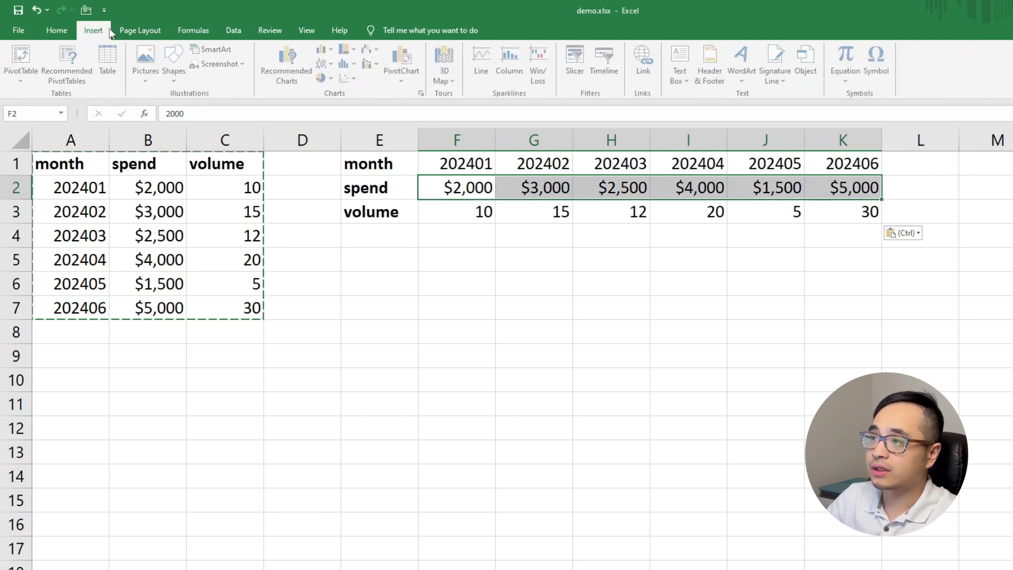
click(484, 62)
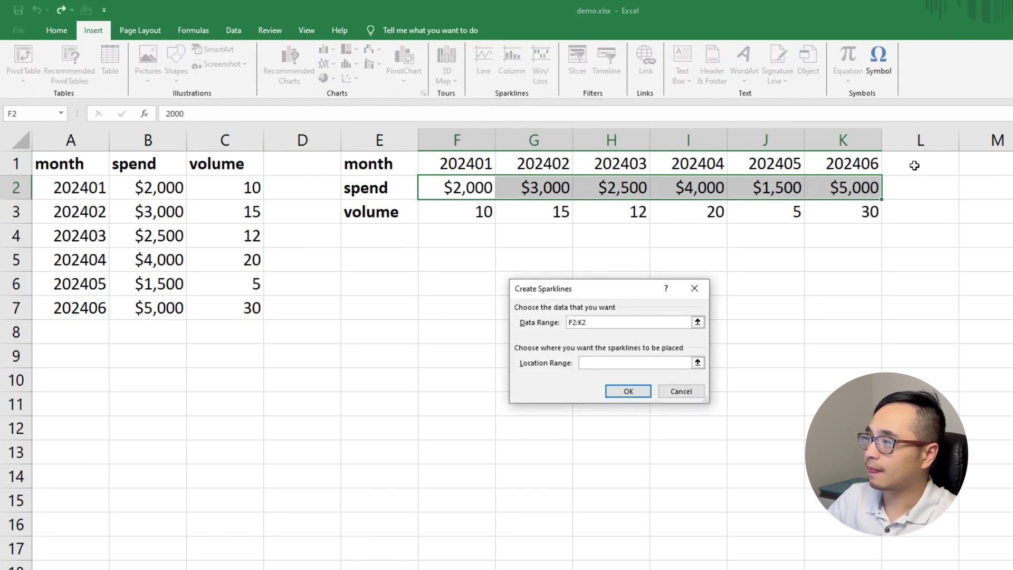
click(909, 192)
key(Return)
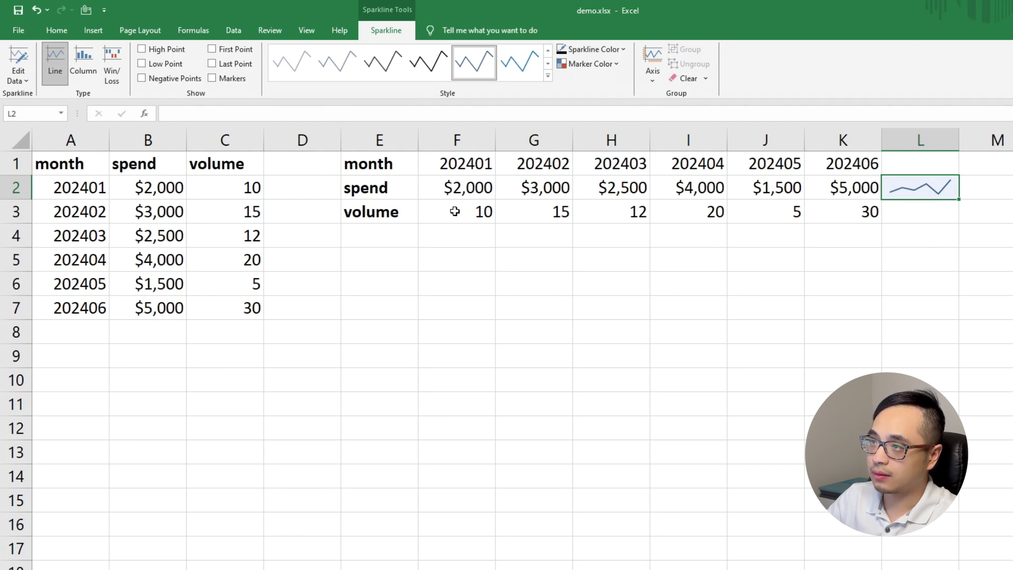
Step: Insert a Column sparkline in cell L3 for the transposed volume values F3:K3, and select K4
drag(459, 213, 848, 211)
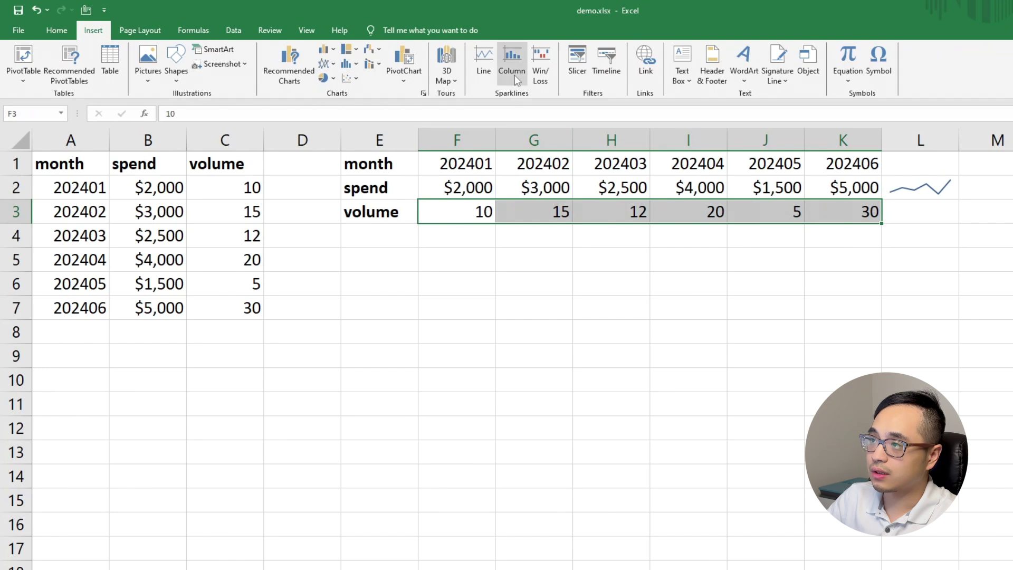
click(512, 58)
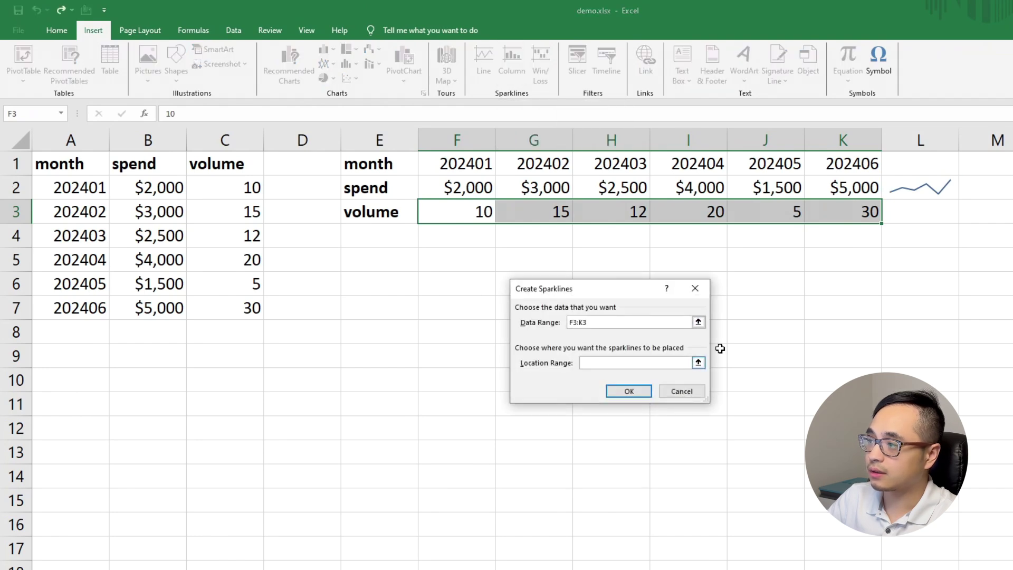
click(915, 215)
key(Return)
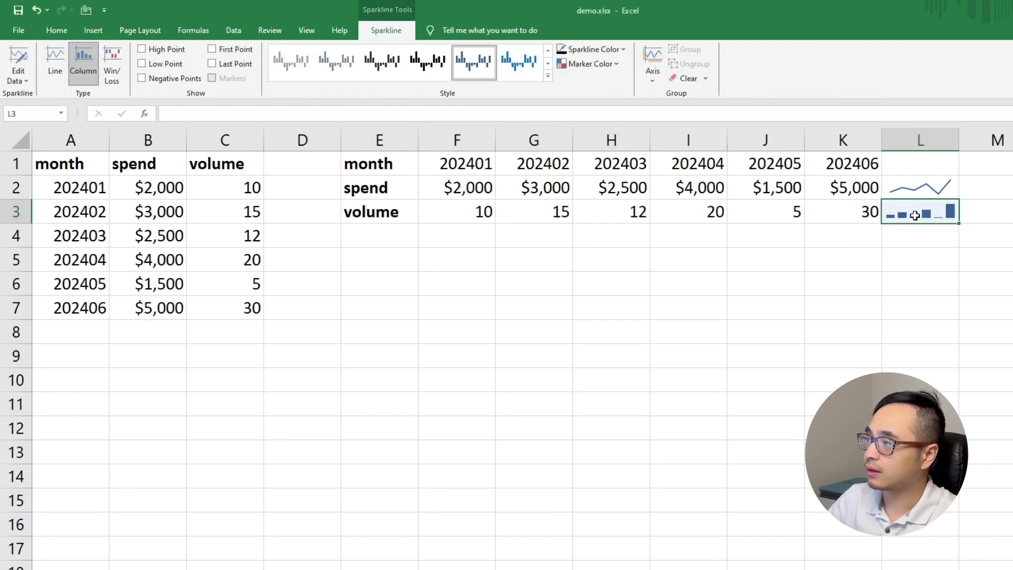
click(983, 213)
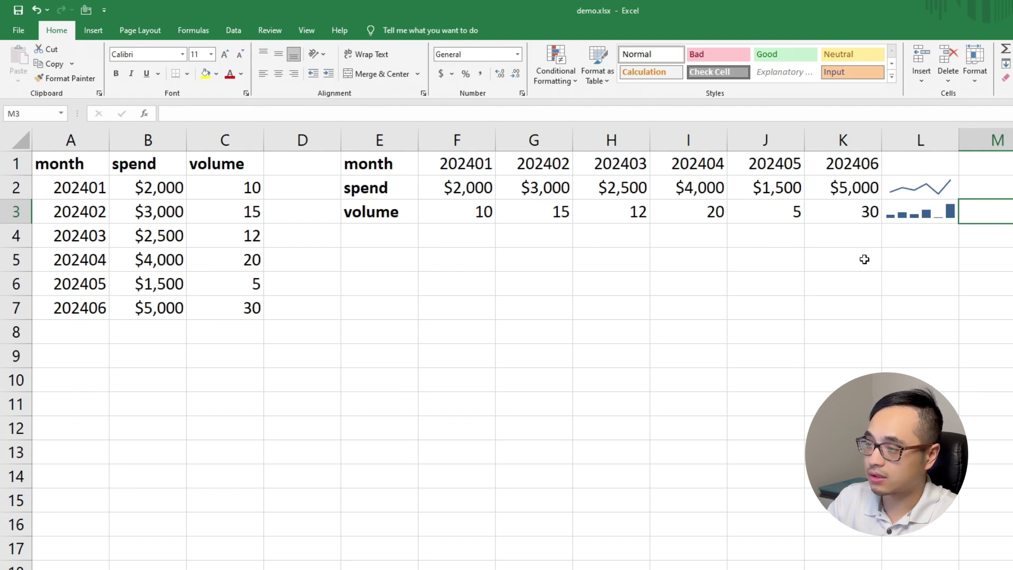
click(845, 236)
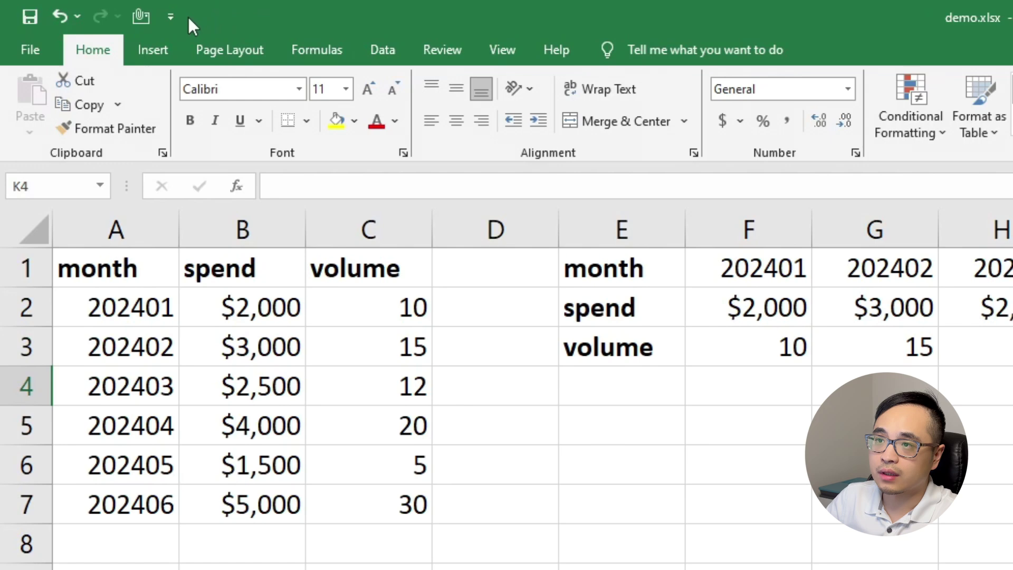
Step: Check the Email entry among the Quick Access Toolbar commands and start emailing the workbook
click(181, 16)
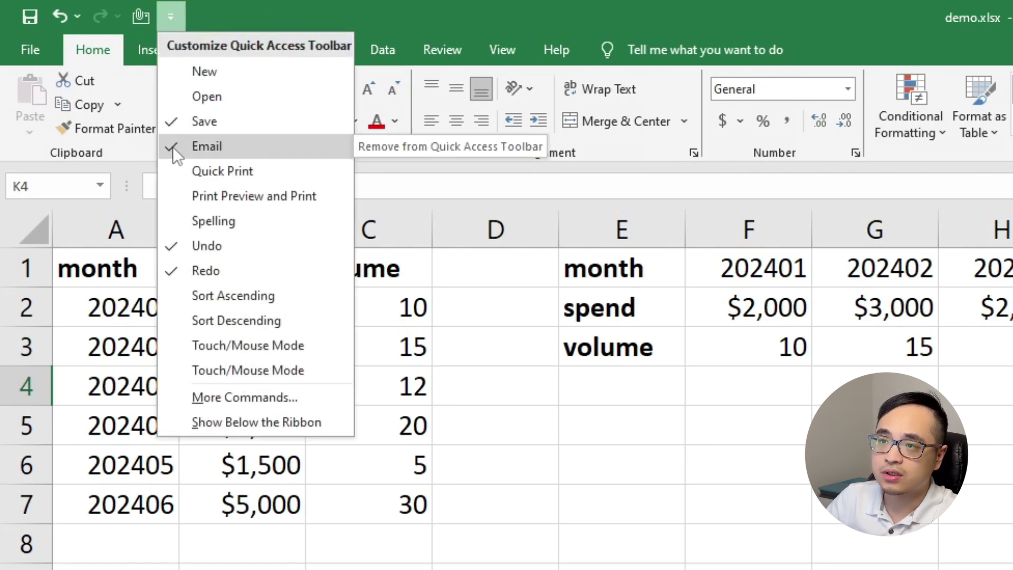
click(208, 13)
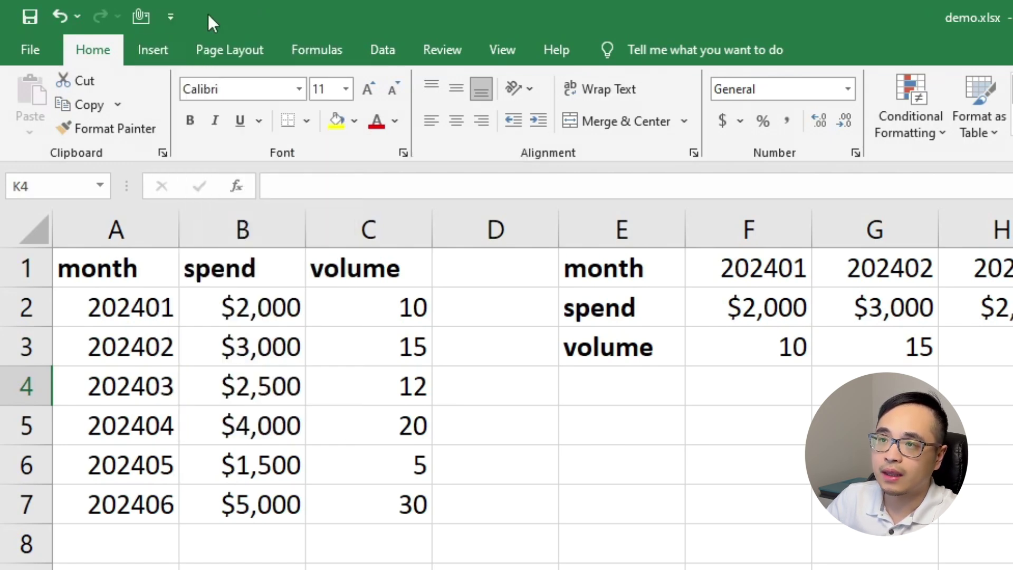
click(141, 16)
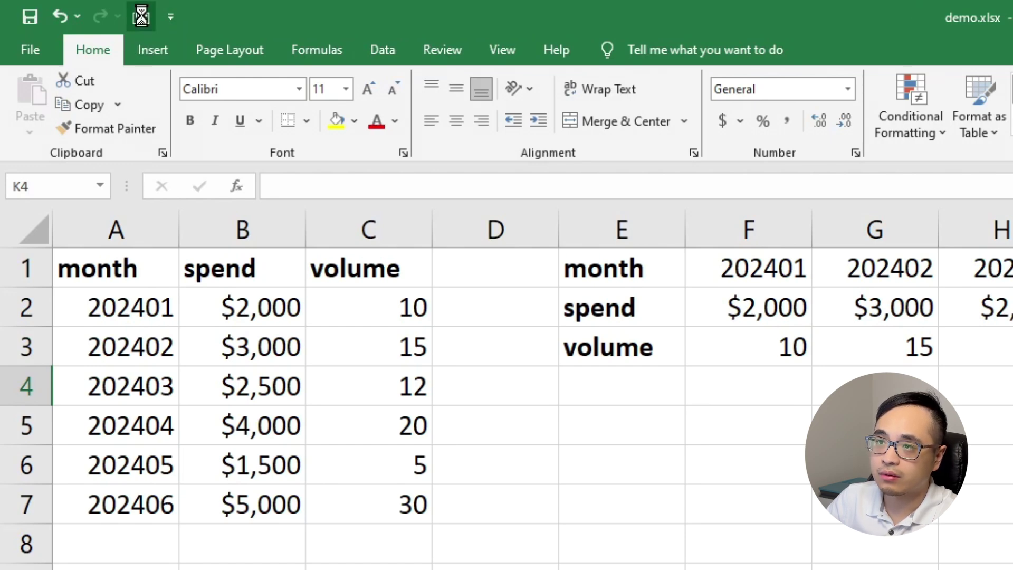